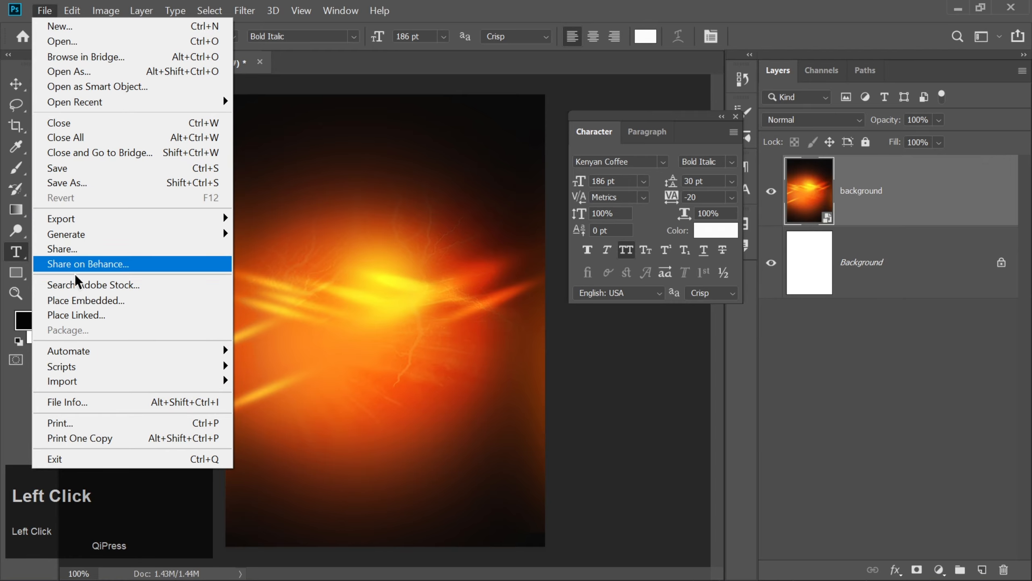
# - Place the footballer image as an embedded layer on top of the background at its default size
pyautogui.click(75, 300)
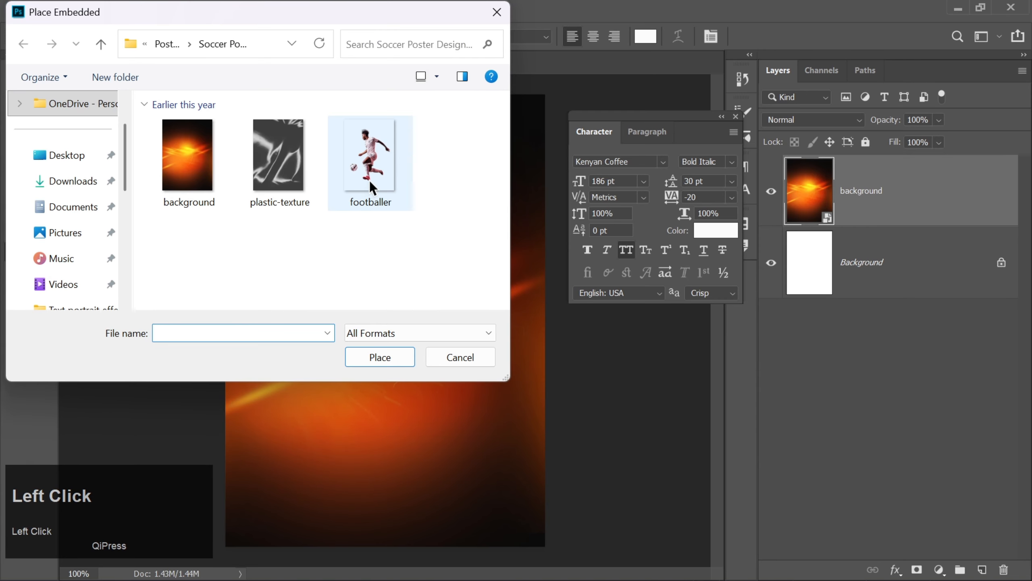
pyautogui.doubleClick(369, 180)
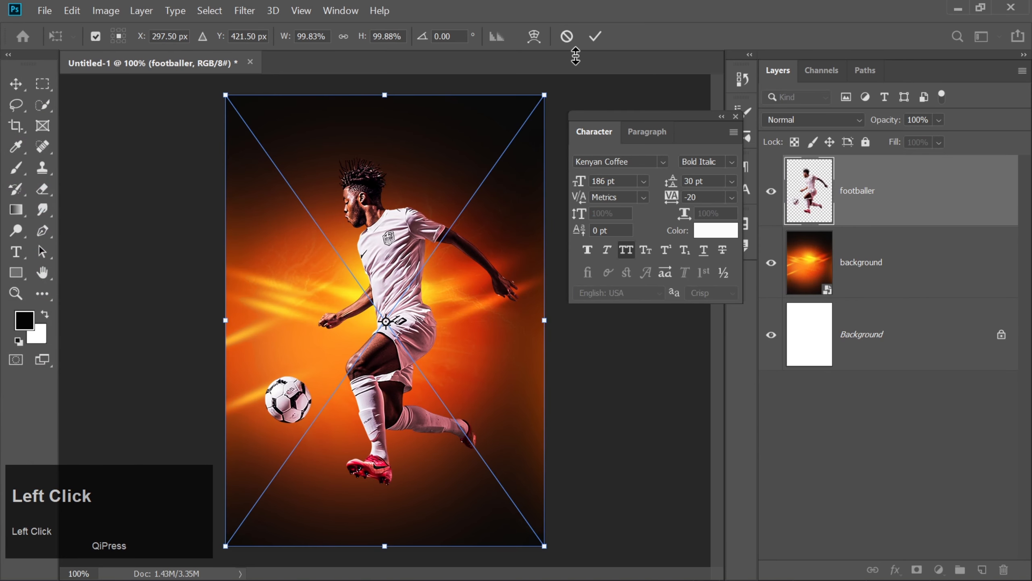
pyautogui.click(595, 41)
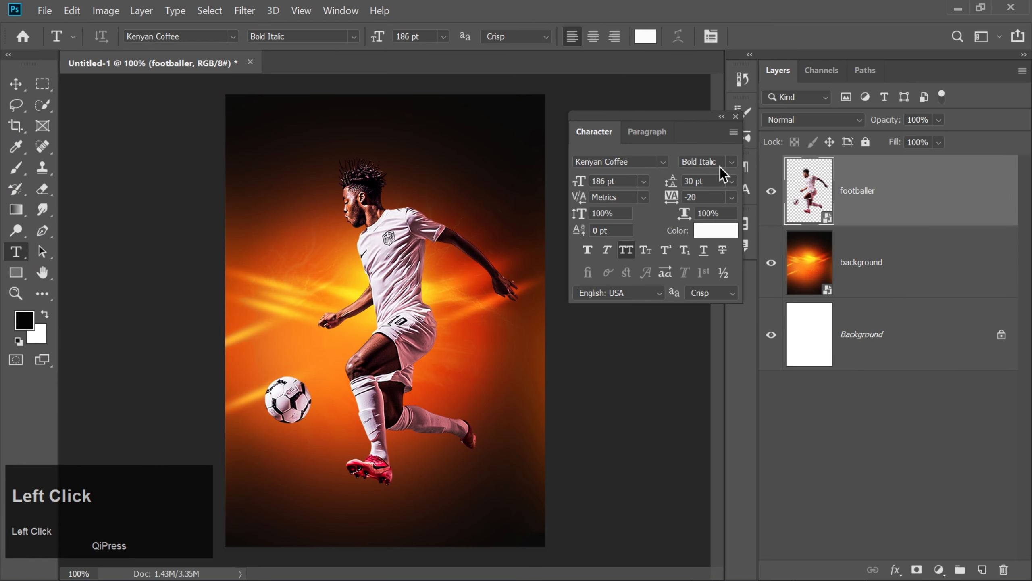
# - Add the title text SOCCER near the top of the poster, on a layer between the background and the footballer
pyautogui.click(941, 281)
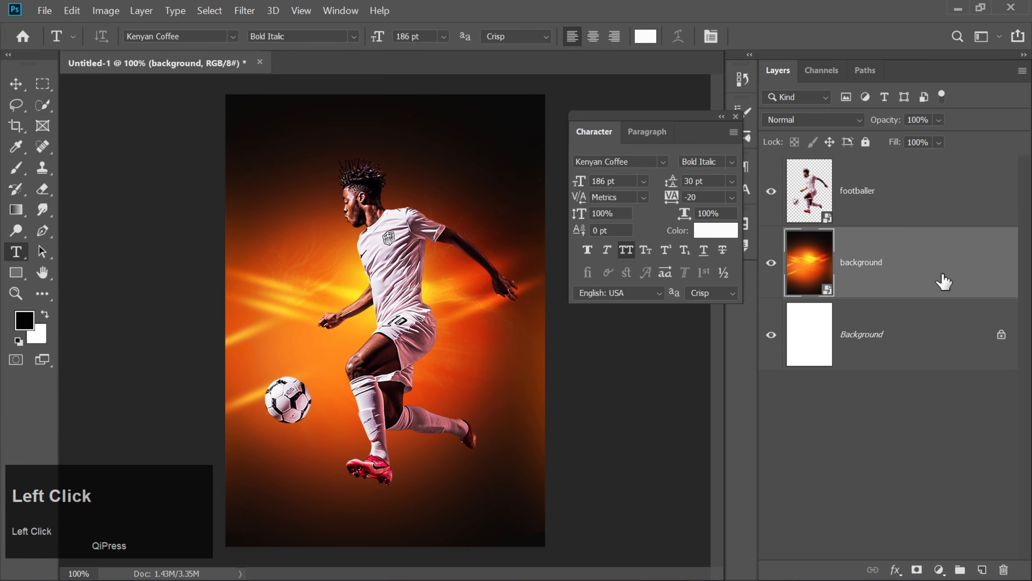
pyautogui.click(16, 255)
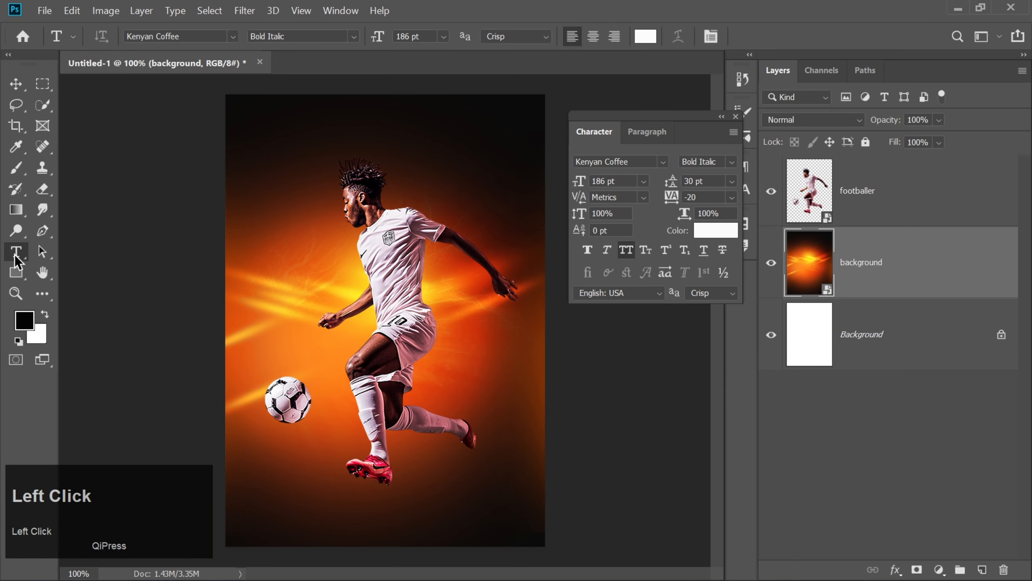
pyautogui.click(263, 174)
pyautogui.write('SOCCER')
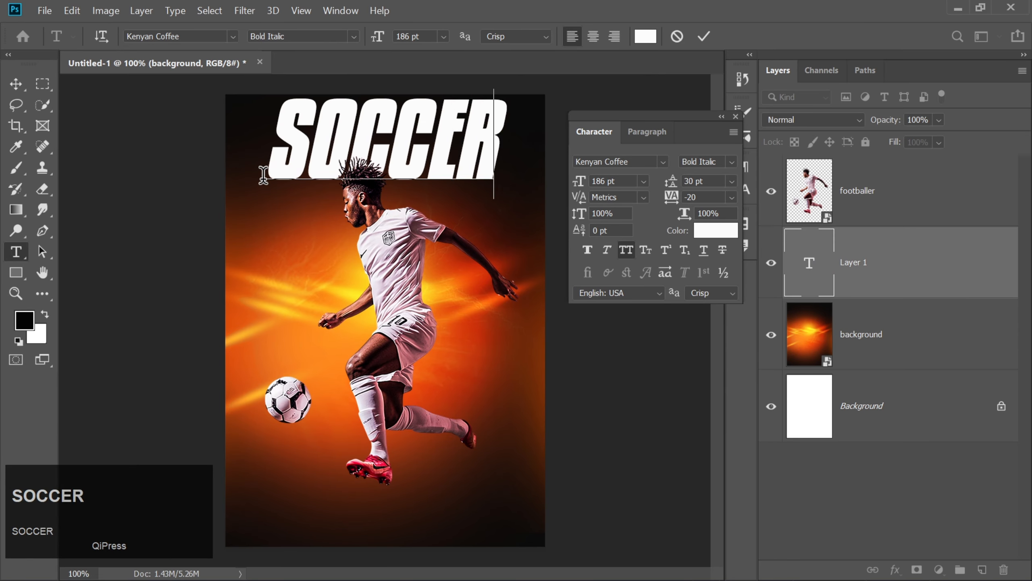
pyautogui.click(703, 37)
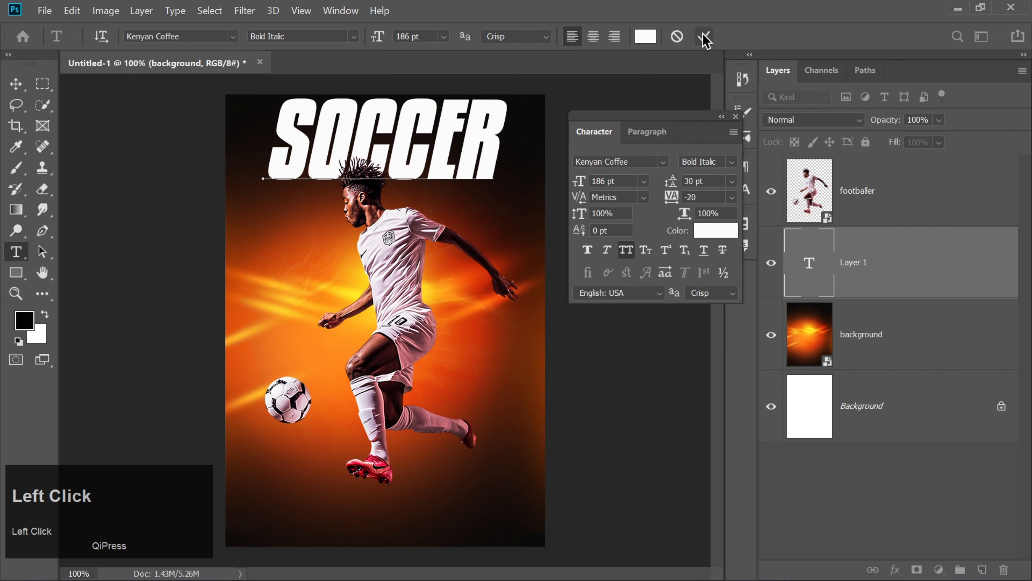
# - Duplicate the SOCCER title below the original and change the copy's text to MATCH NIGHT
pyautogui.click(16, 84)
pyautogui.moveTo(406, 159); pyautogui.dragTo(397, 276)
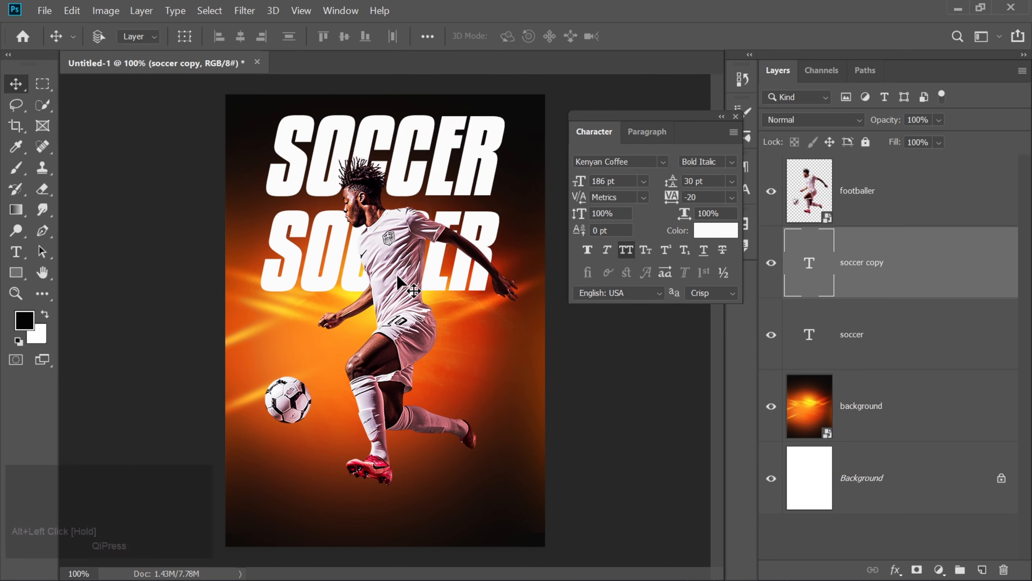
pyautogui.doubleClick(425, 263)
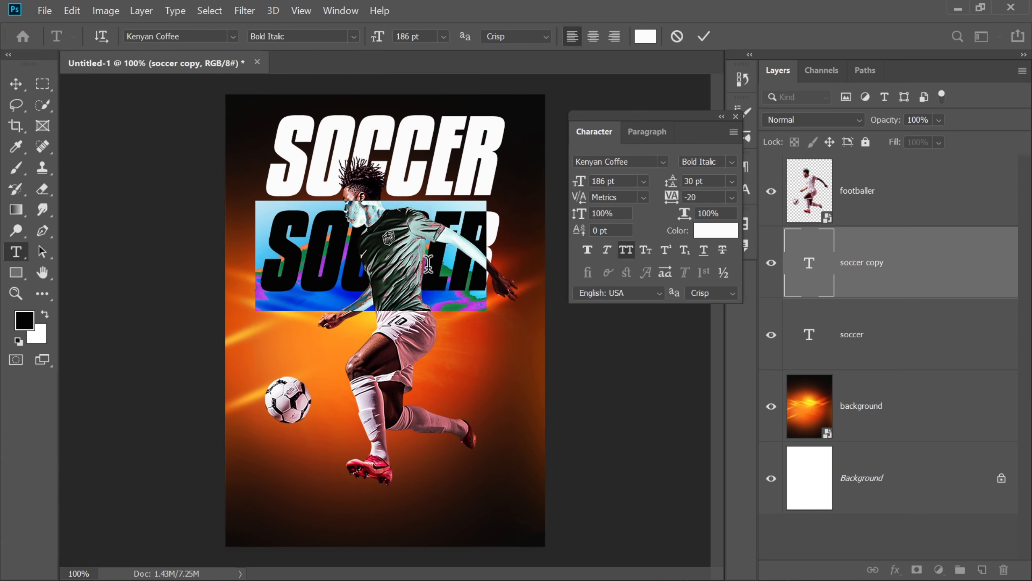
pyautogui.write('MATCH')
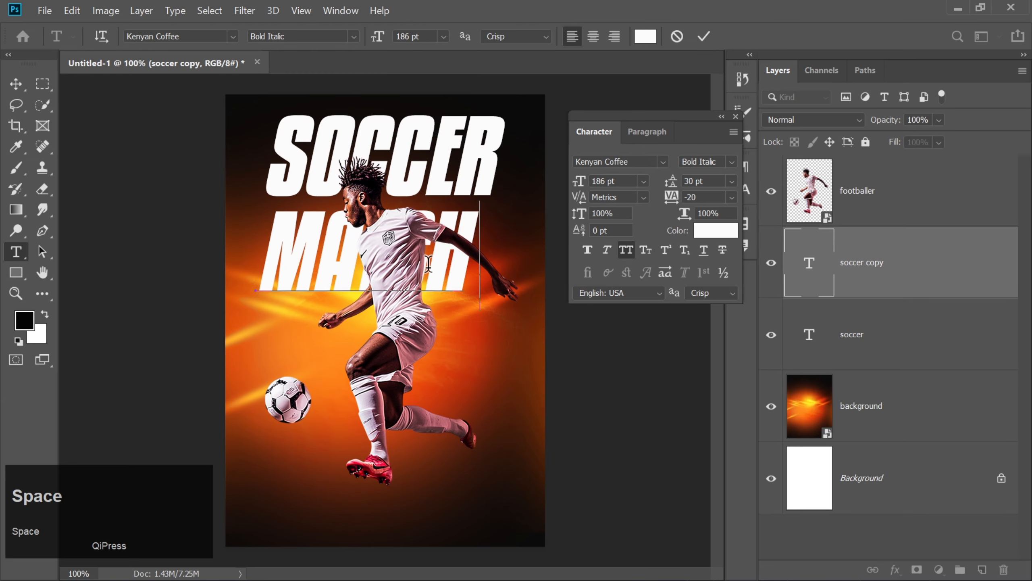
pyautogui.write(' NIGHT')
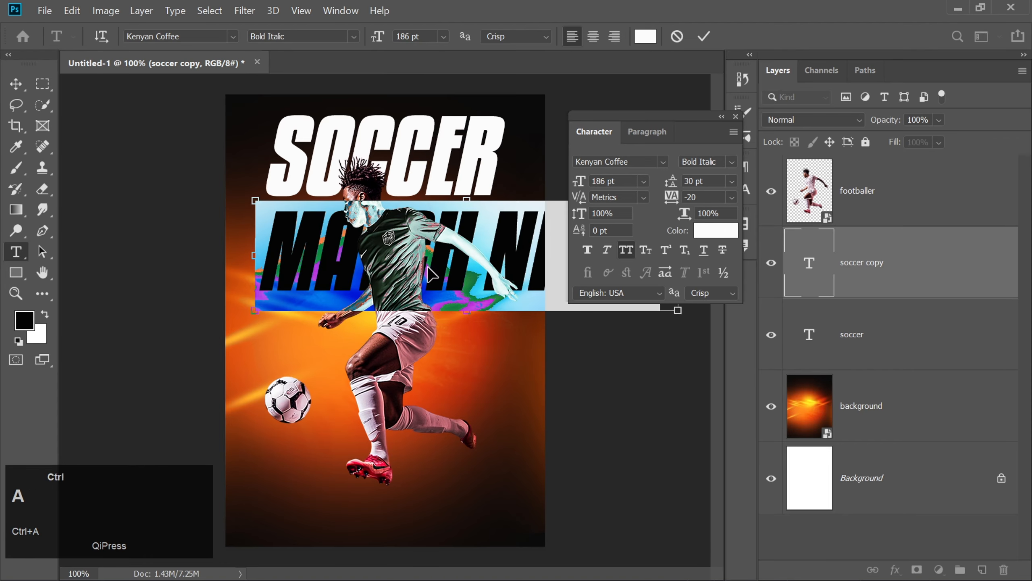
# - Set the font size of the whole MATCH NIGHT text to 106 pt and commit the edit
pyautogui.hotkey('ctrl', 'a')
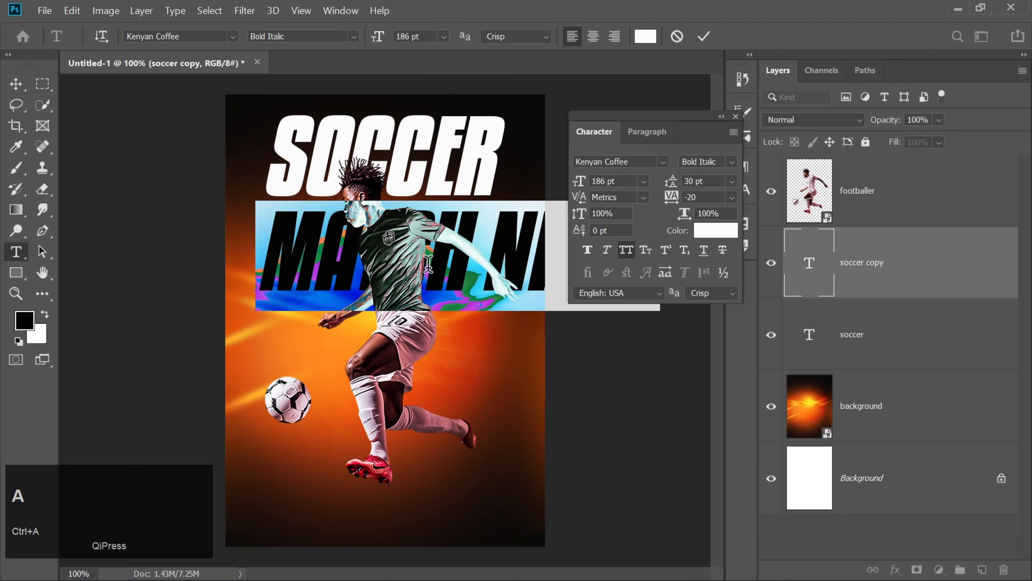
pyautogui.click(622, 179)
pyautogui.write('106')
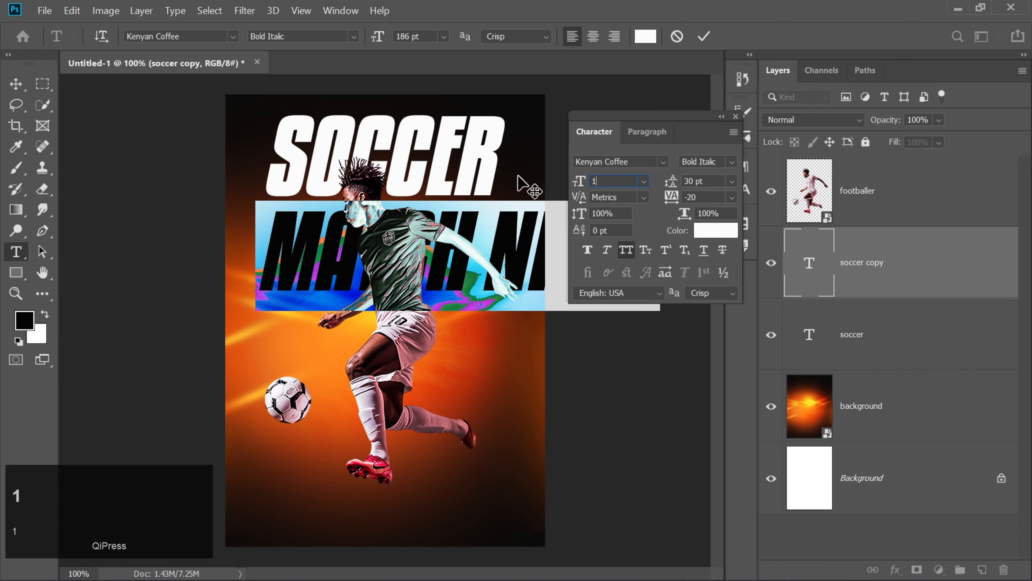
pyautogui.press('Return')
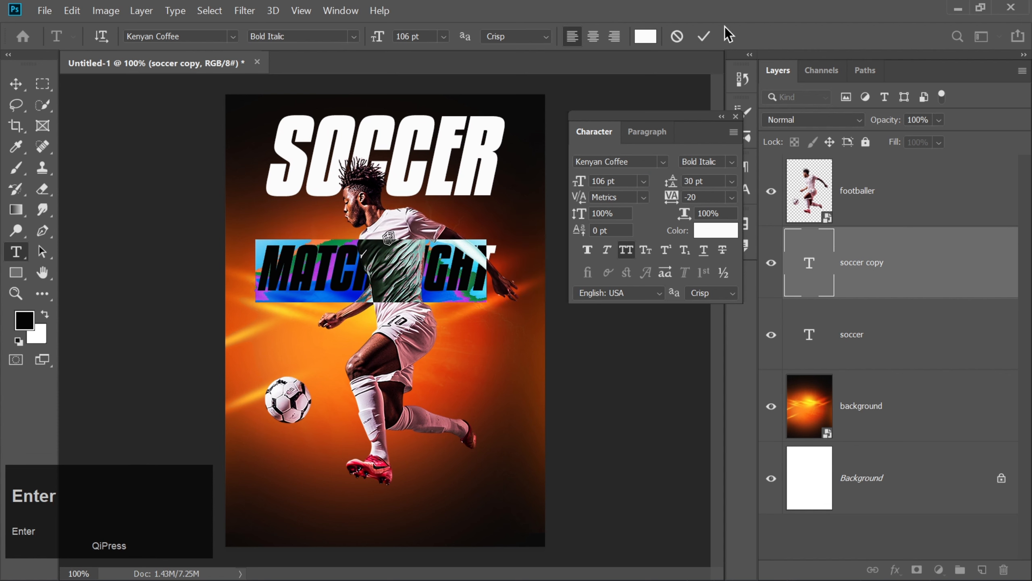
pyautogui.click(704, 36)
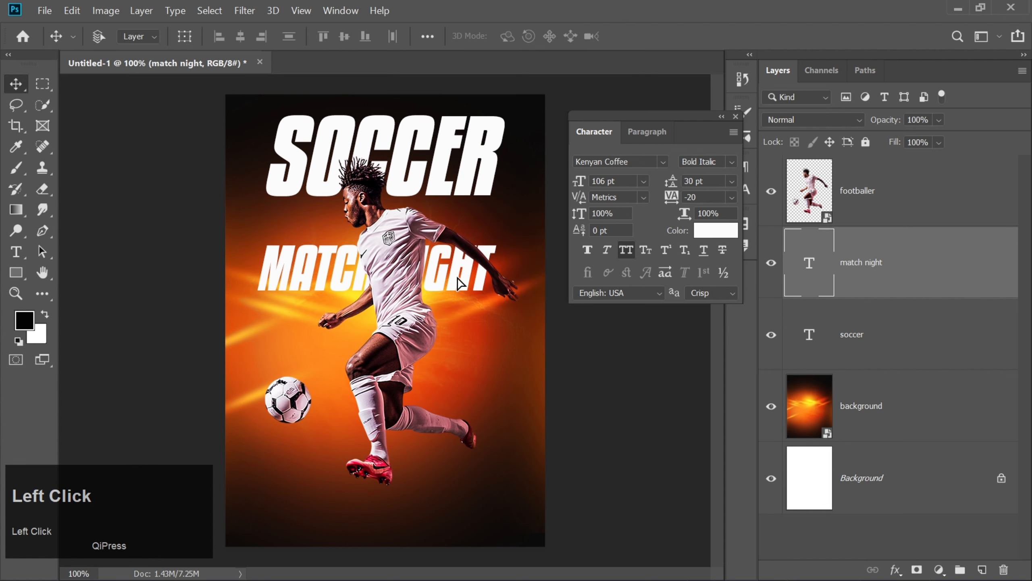
# - Move the MATCH NIGHT text up so it sits closely beneath the SOCCER title
pyautogui.moveTo(456, 281); pyautogui.dragTo(457, 241)
pyautogui.press('Up')
pyautogui.press('Up')
pyautogui.press('Up')
pyautogui.press('Up')
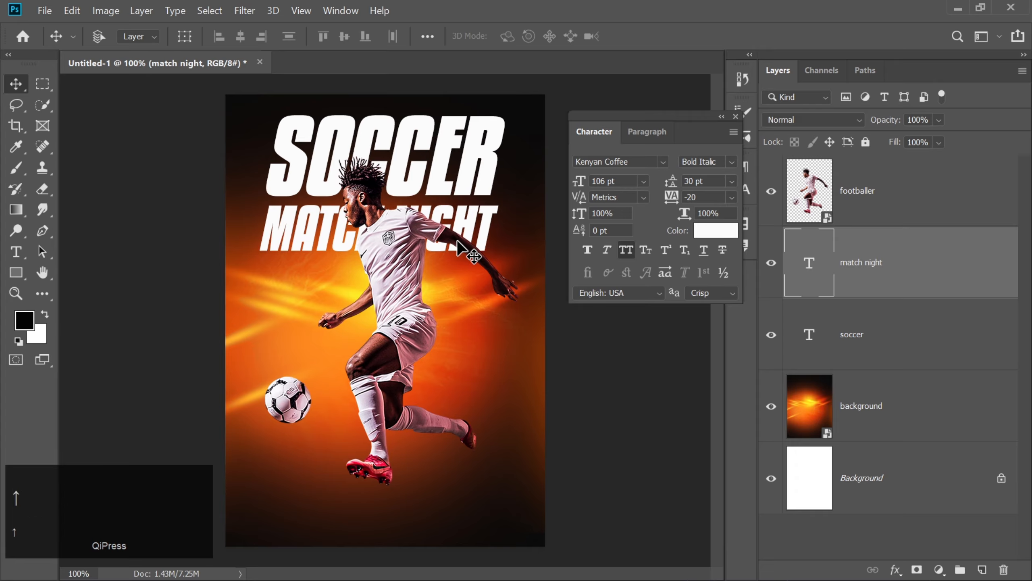
pyautogui.press('Up')
pyautogui.press('Up')
pyautogui.press('Up')
pyautogui.press('Up')
pyautogui.press('Up')
pyautogui.press('Up')
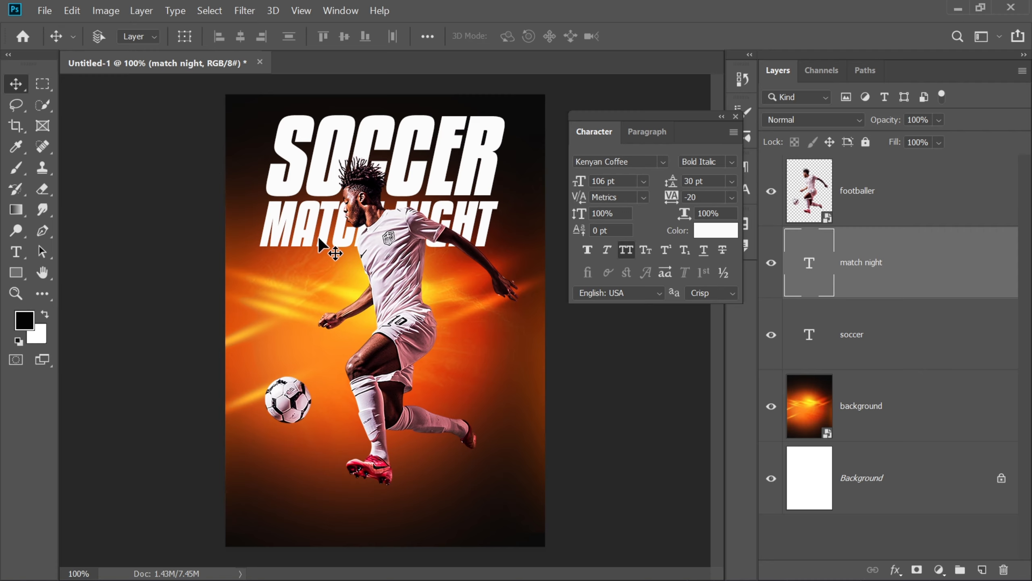
# - Duplicate the MATCH NIGHT text below itself and change the copy's text to WHERE LEGENDS COMPETE
pyautogui.keyDown('alt'); pyautogui.moveTo(318, 236); pyautogui.dragTo(313, 294); pyautogui.keyUp('alt')
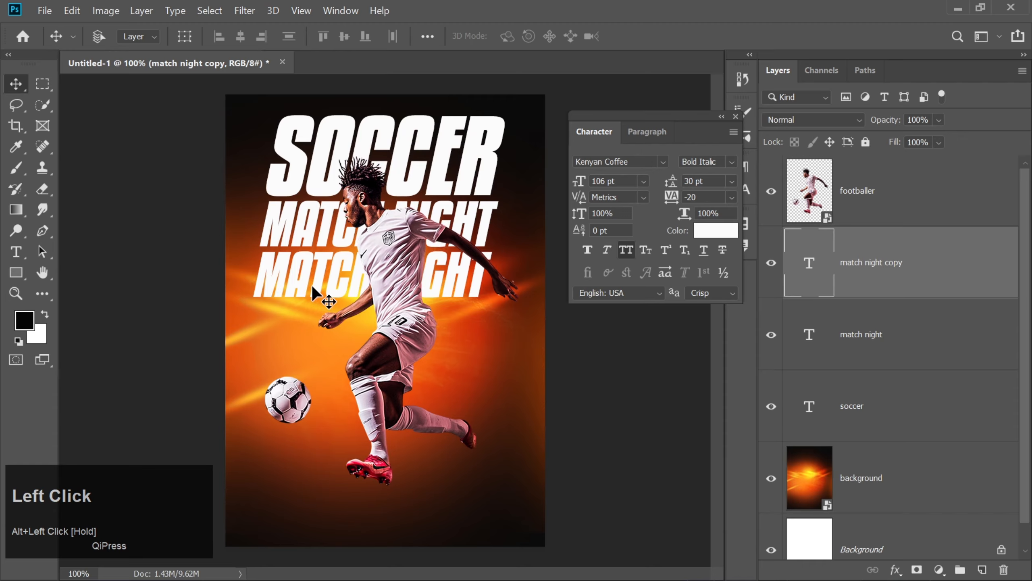
pyautogui.doubleClick(313, 282)
pyautogui.write('WHERE LE')
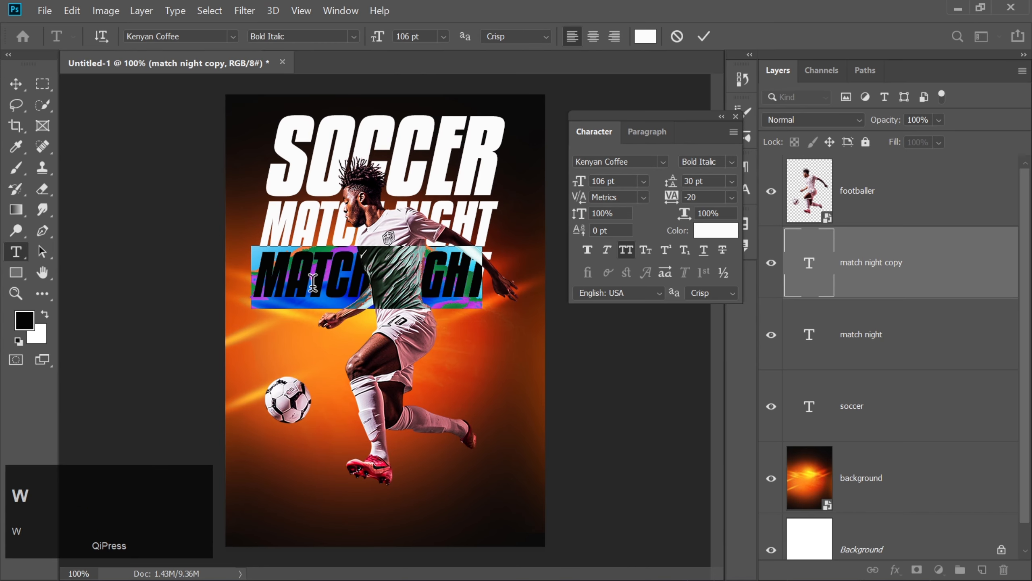
pyautogui.write('G')
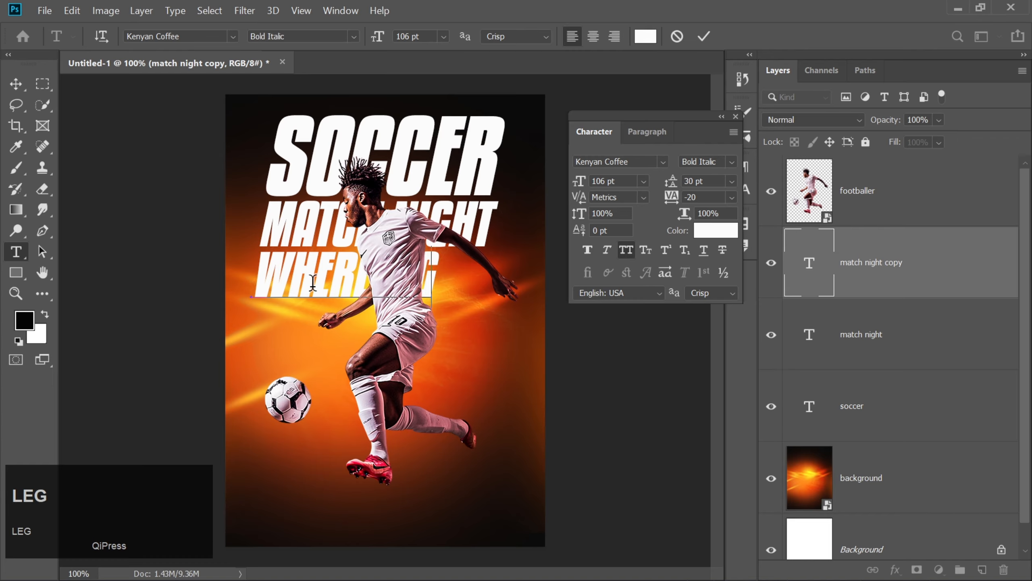
pyautogui.write('ENDS C')
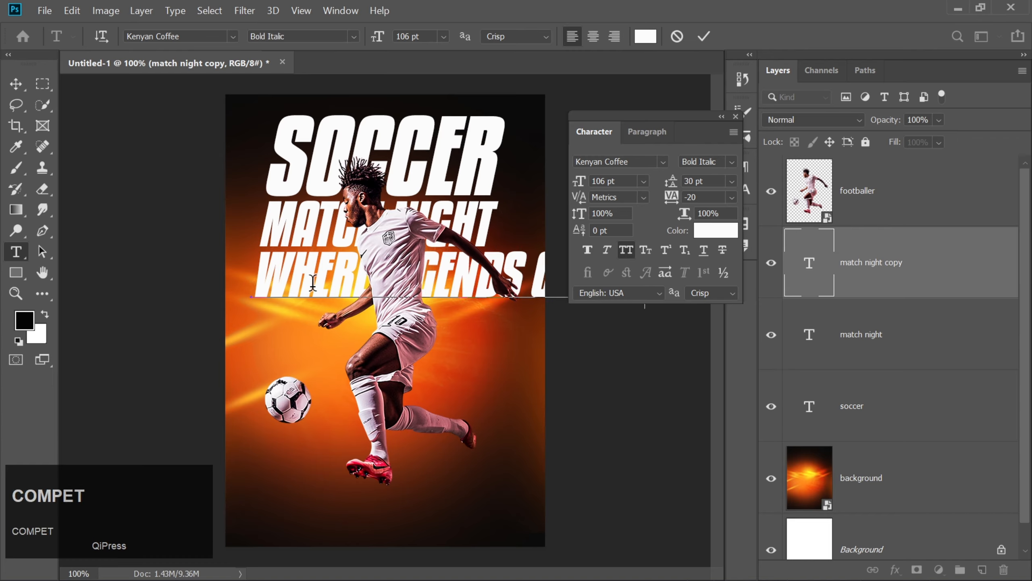
pyautogui.write('OMPETE')
# - Set the WHERE LEGENDS COMPETE text to a 17 pt font size with tracking of 900
pyautogui.hotkey('ctrl', 'a')
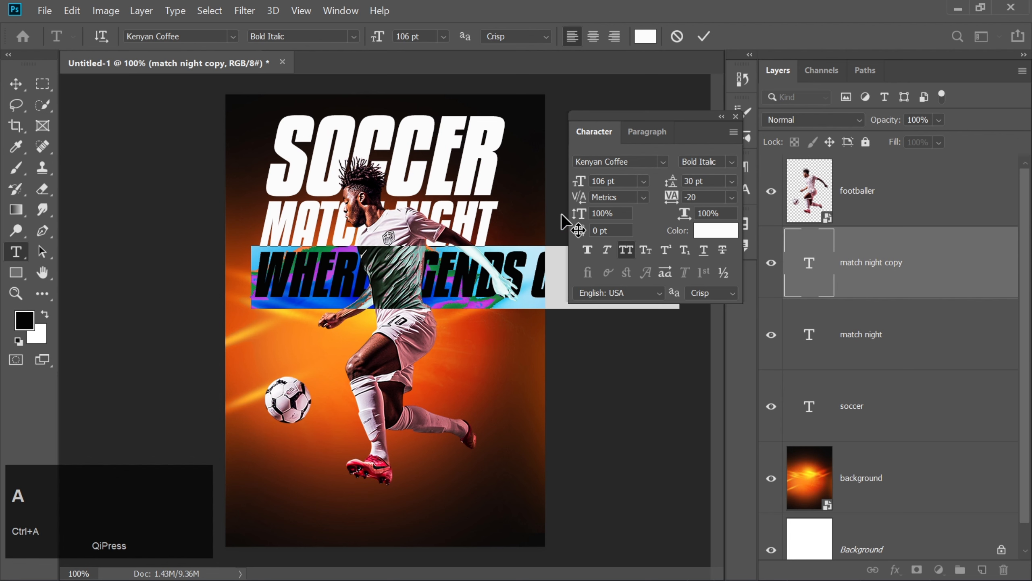
pyautogui.click(622, 181)
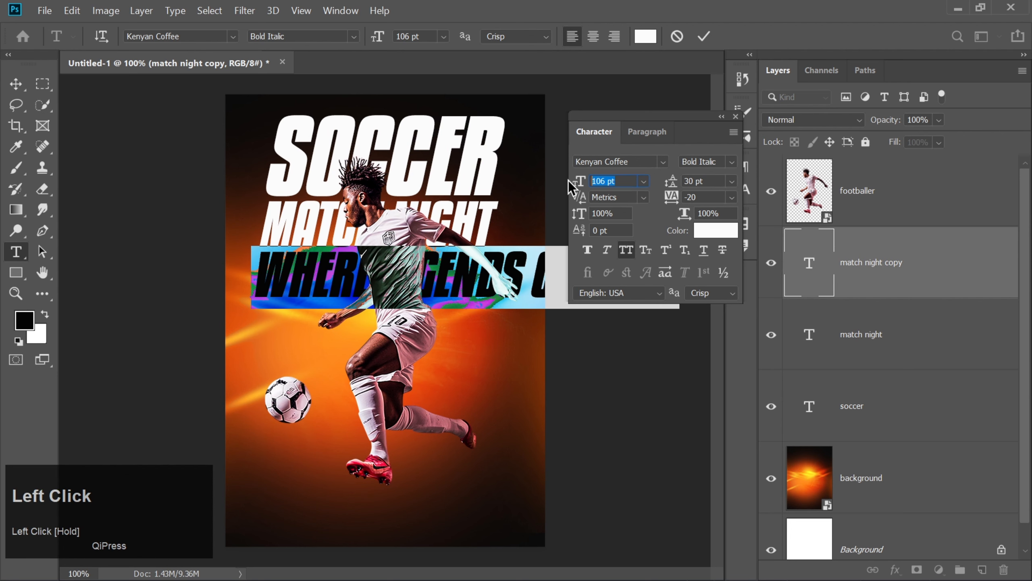
pyautogui.write('17')
pyautogui.press('Return')
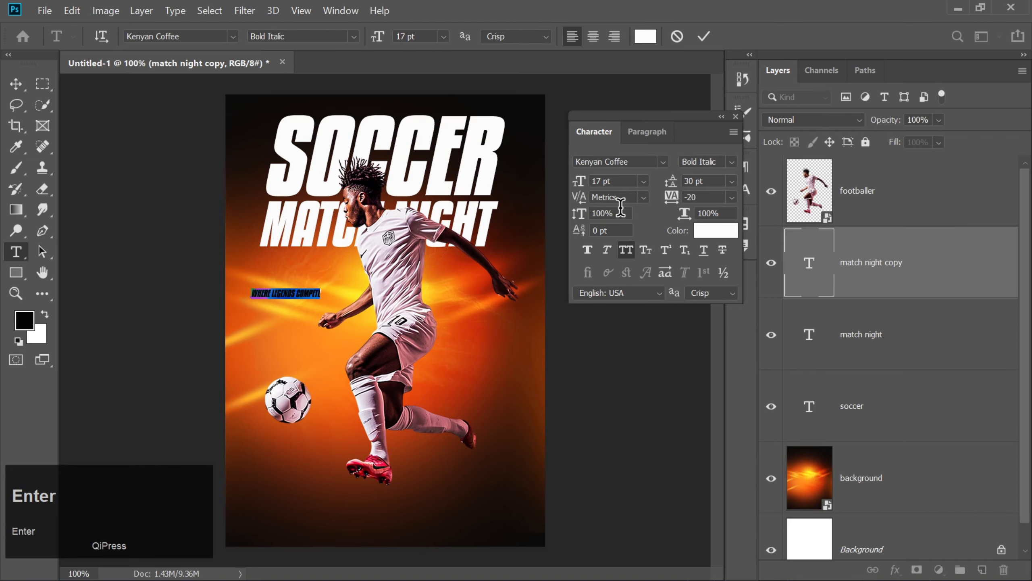
pyautogui.click(704, 196)
pyautogui.press('BackSpace')
pyautogui.press('BackSpace')
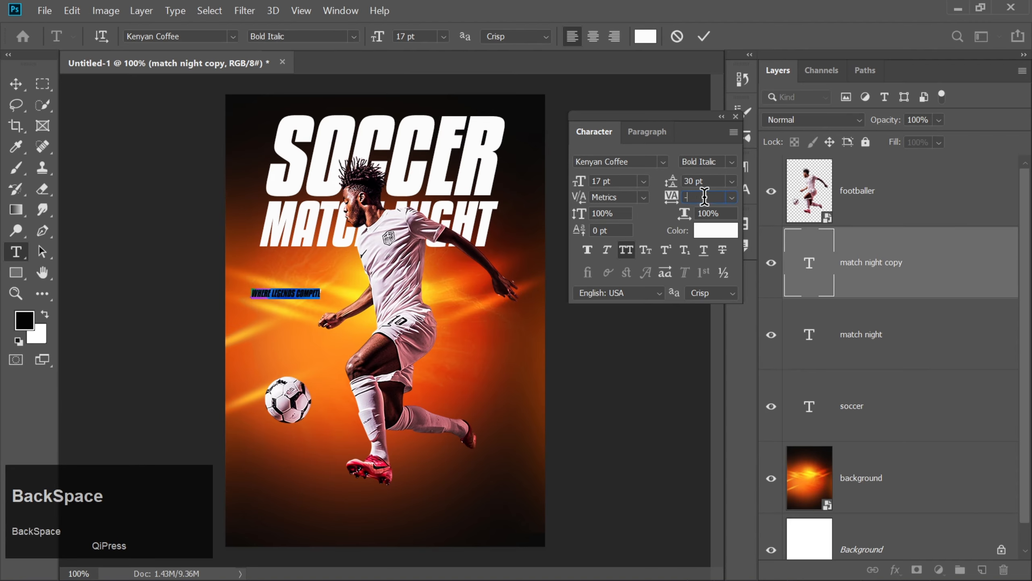
pyautogui.write('900')
pyautogui.press('Return')
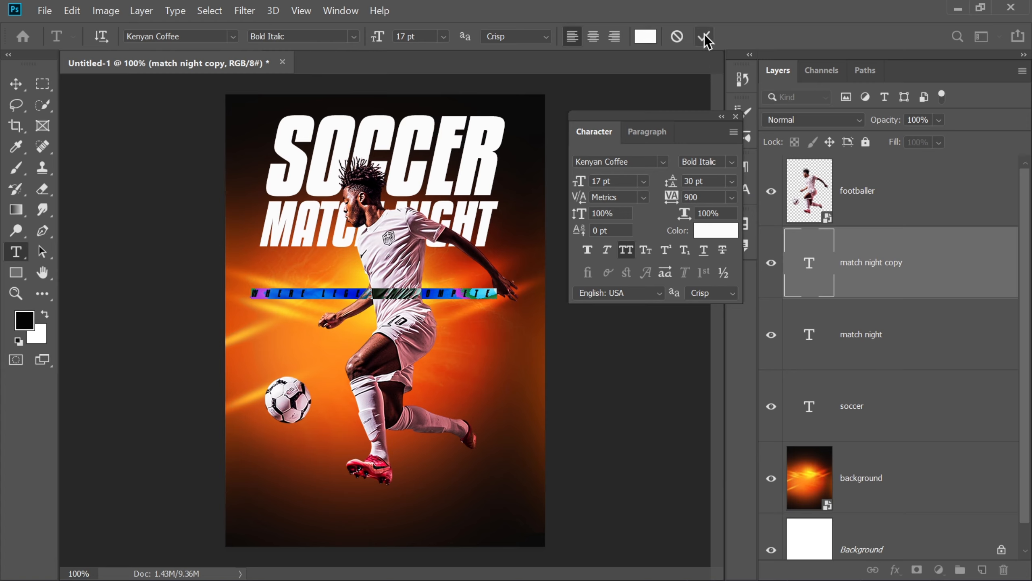
# - Change the tagline's font style to Italic and commit the text edit
pyautogui.click(732, 162)
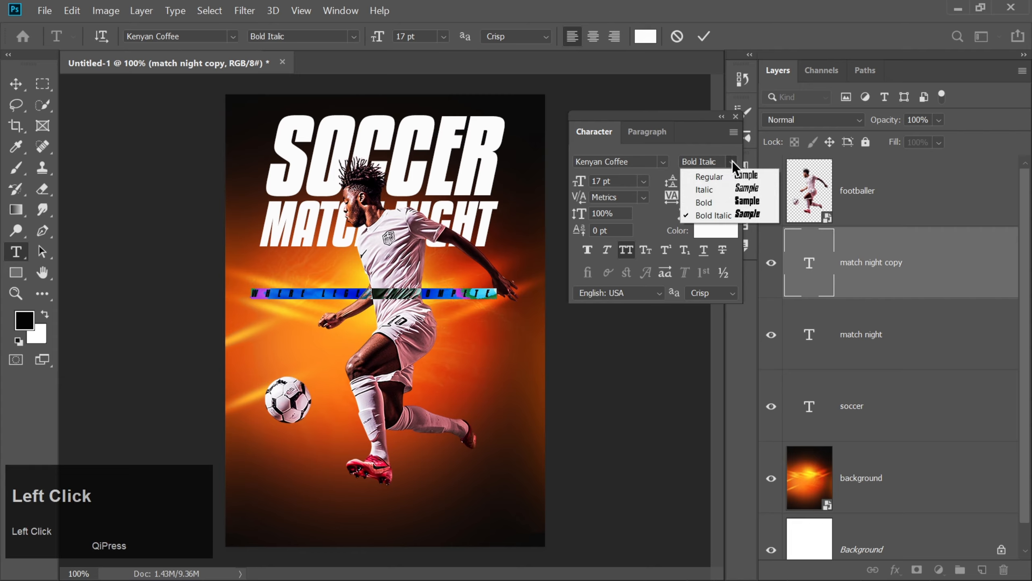
pyautogui.click(732, 192)
pyautogui.click(705, 36)
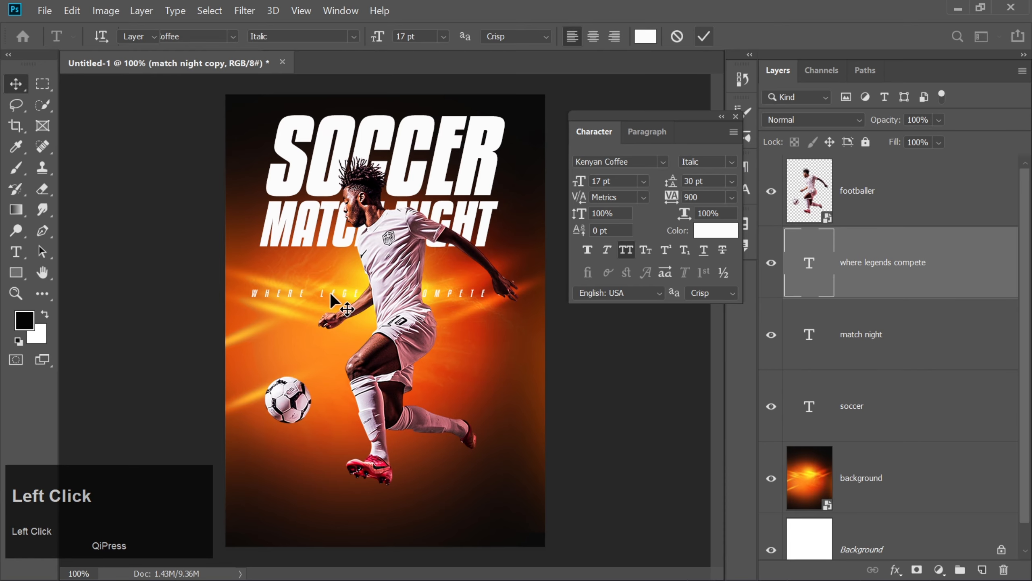
# - Move the WHERE LEGENDS COMPETE tagline up so it sits just beneath the MATCH NIGHT text
pyautogui.press('v')
pyautogui.moveTo(320, 292); pyautogui.dragTo(329, 260)
pyautogui.press('Down')
pyautogui.press('Down')
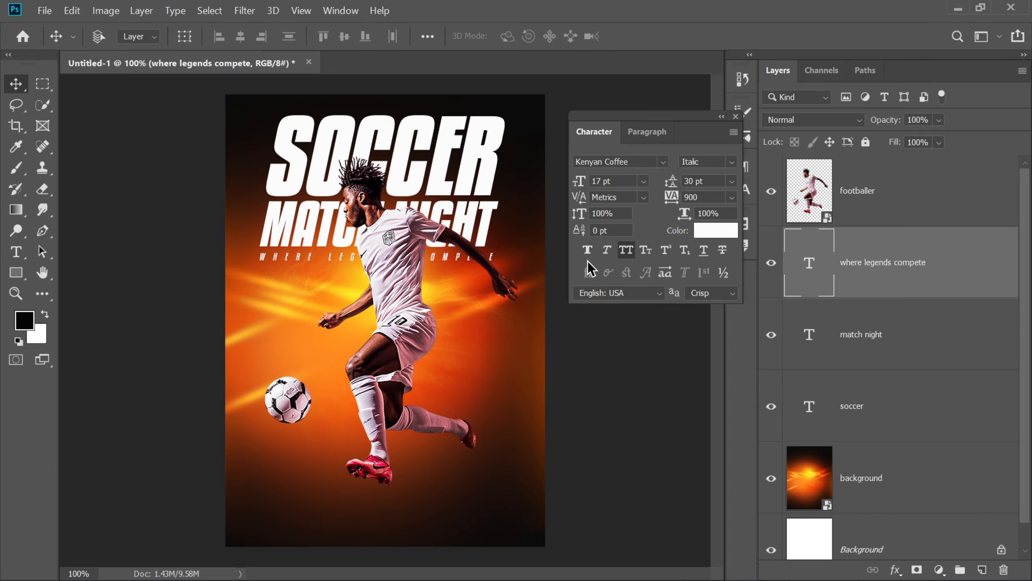
# - Duplicate the footballer layer and start a Path Blur on the original footballer layer beneath the copy
pyautogui.click(860, 193)
pyautogui.hotkey('ctrl', 'j')
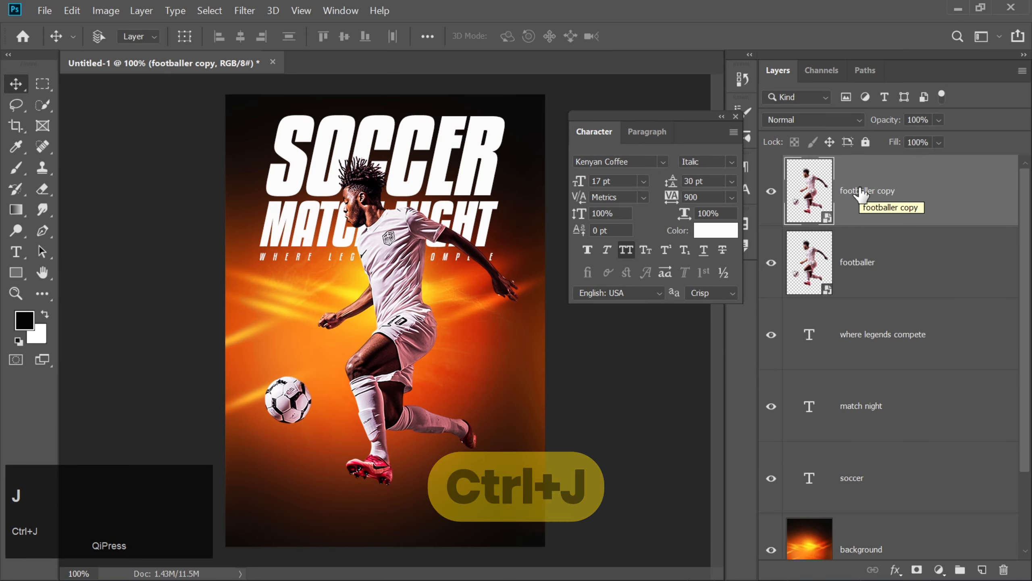
pyautogui.click(877, 278)
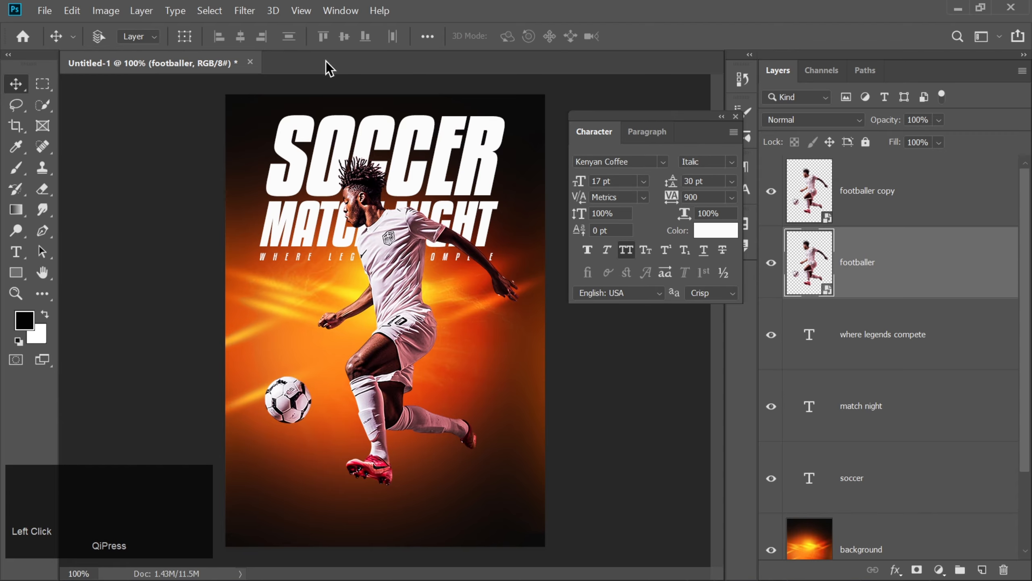
pyautogui.click(244, 12)
pyautogui.moveTo(243, 18); pyautogui.dragTo(469, 240)
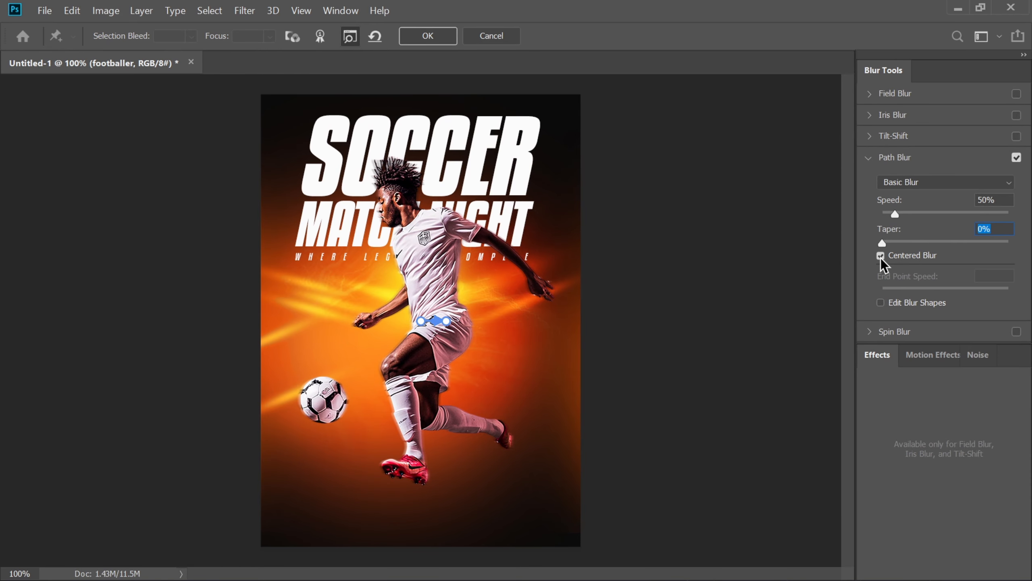
# - Turn off Centered Blur and set the path blur's speed to 260%
pyautogui.click(880, 255)
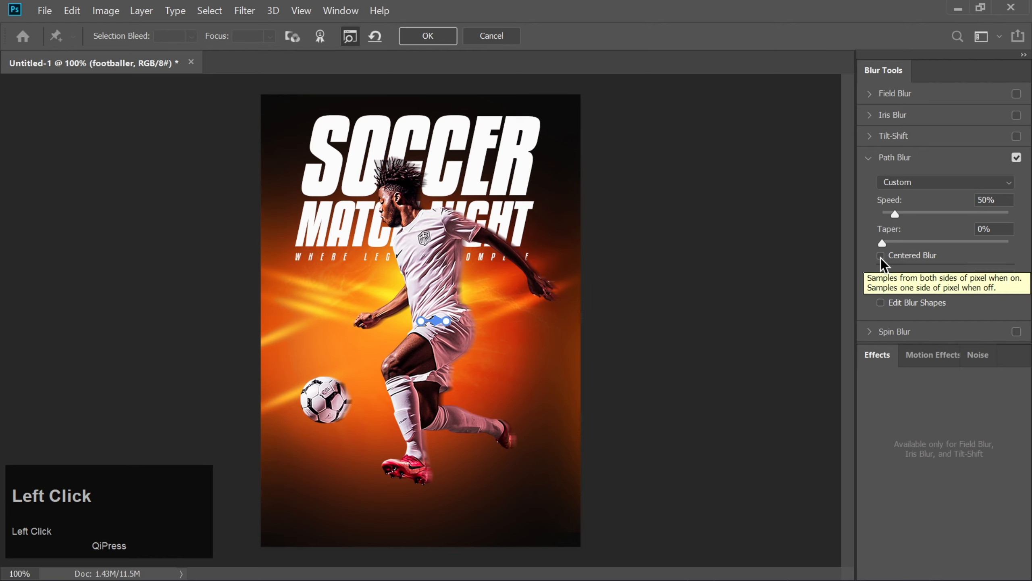
pyautogui.click(998, 199)
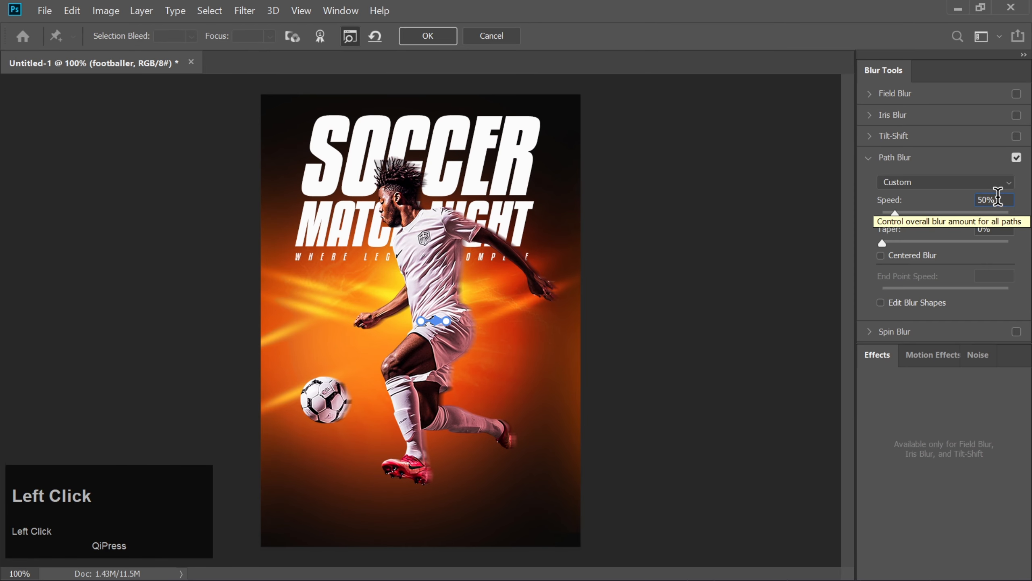
pyautogui.press('BackSpace')
pyautogui.press('BackSpace')
pyautogui.write('260')
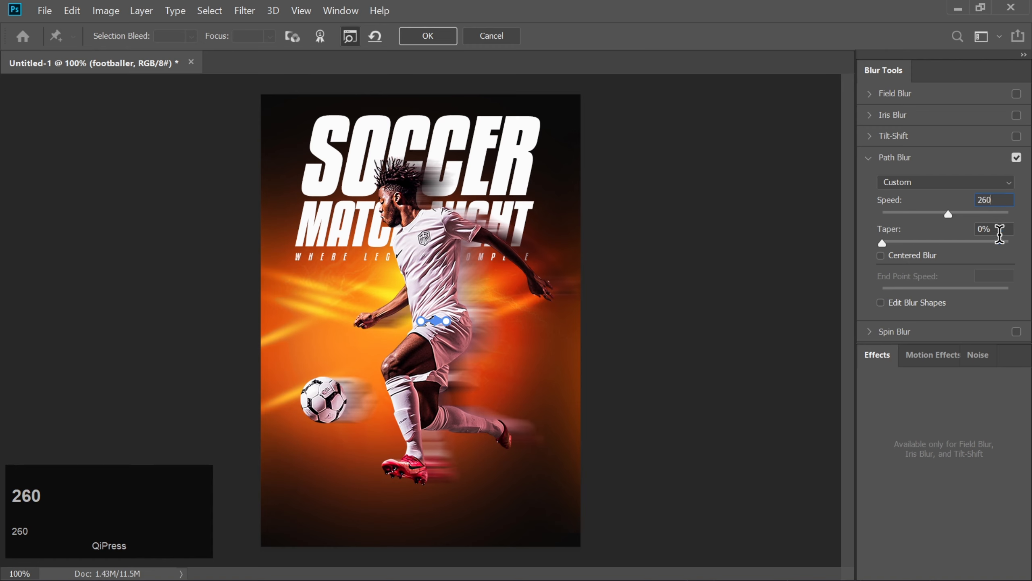
# - Set the path blur's taper to 17% and apply the blur to the footballer layer
pyautogui.click(999, 229)
pyautogui.write('17')
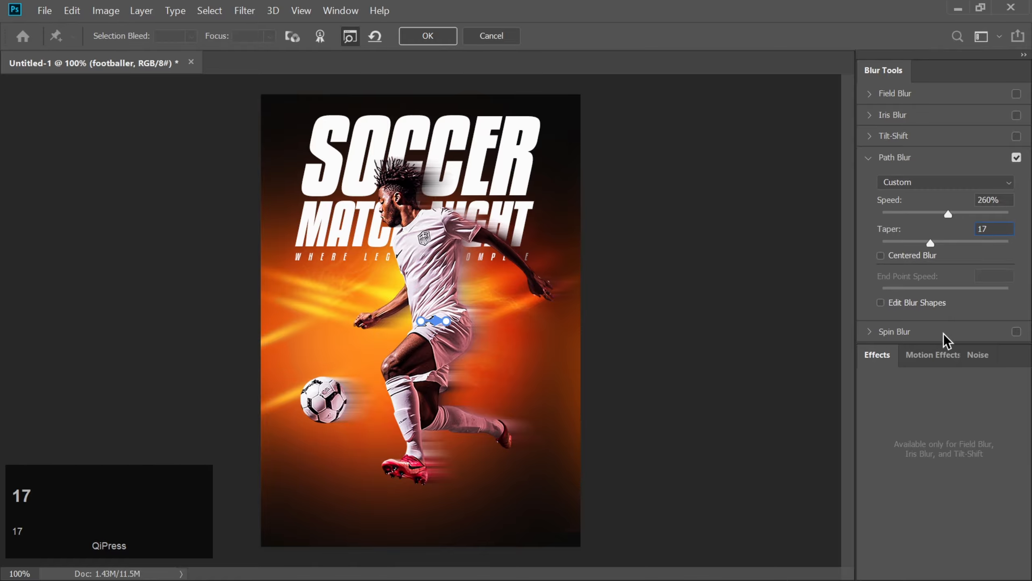
pyautogui.click(929, 407)
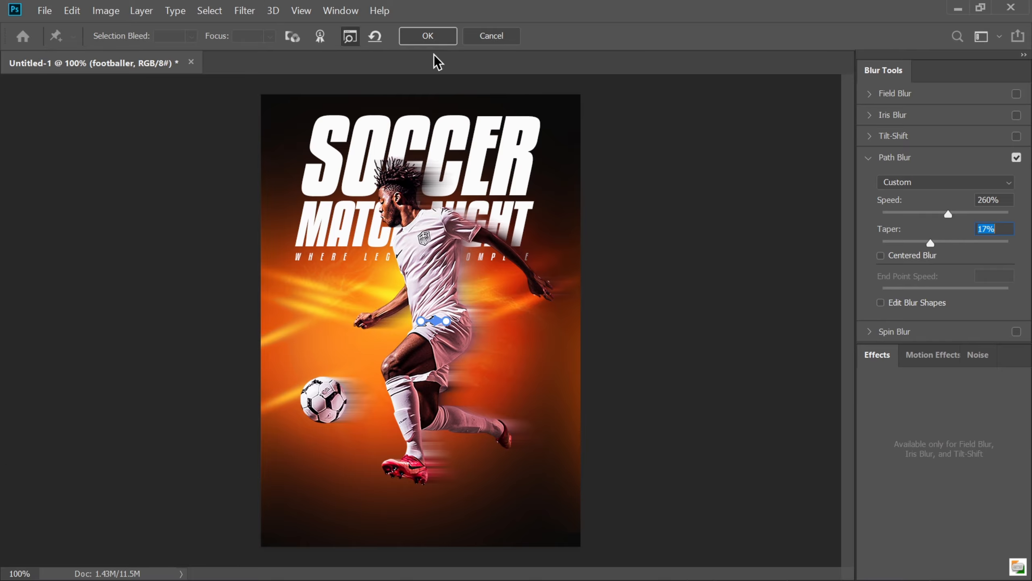
pyautogui.click(422, 41)
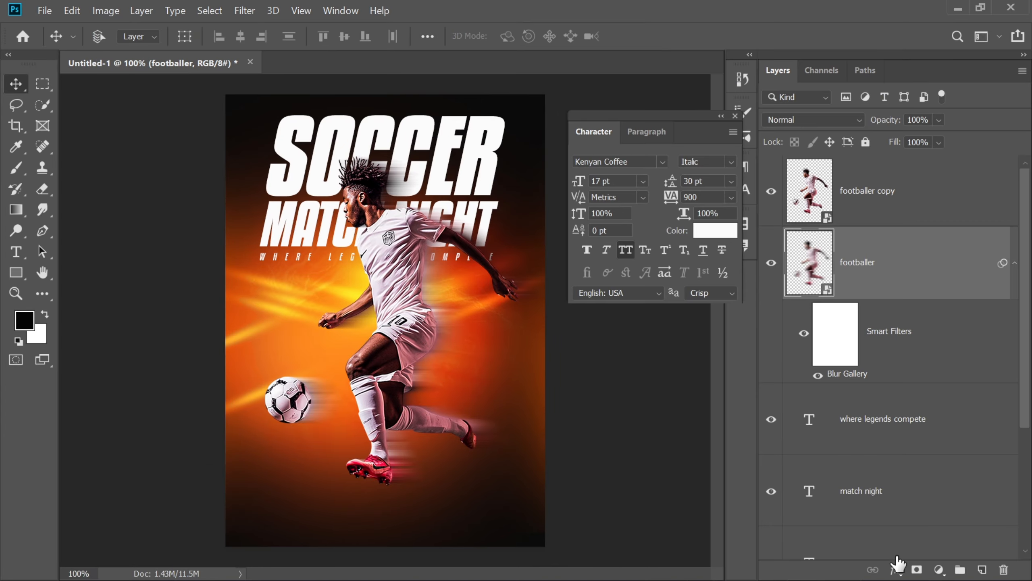
# - Add a black Color Overlay at 100% opacity in Normal mode to the blurred footballer layer and collapse its effects list
pyautogui.click(896, 568)
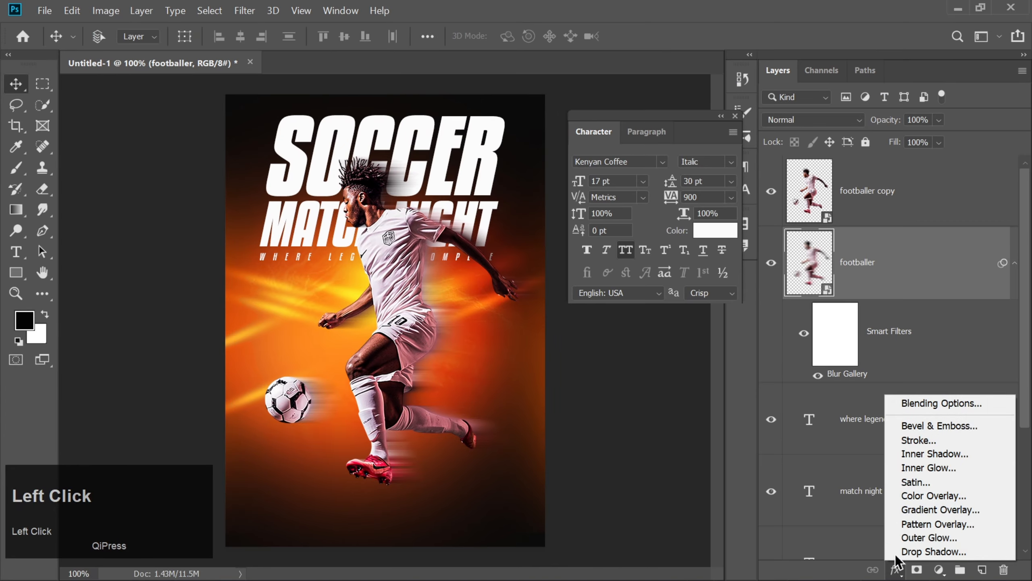
pyautogui.click(909, 498)
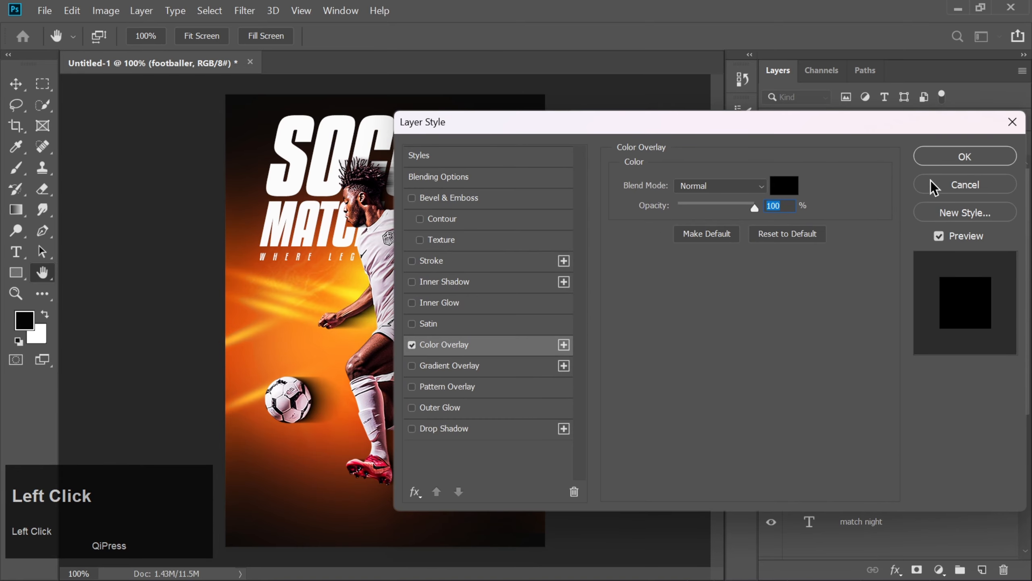
pyautogui.click(931, 162)
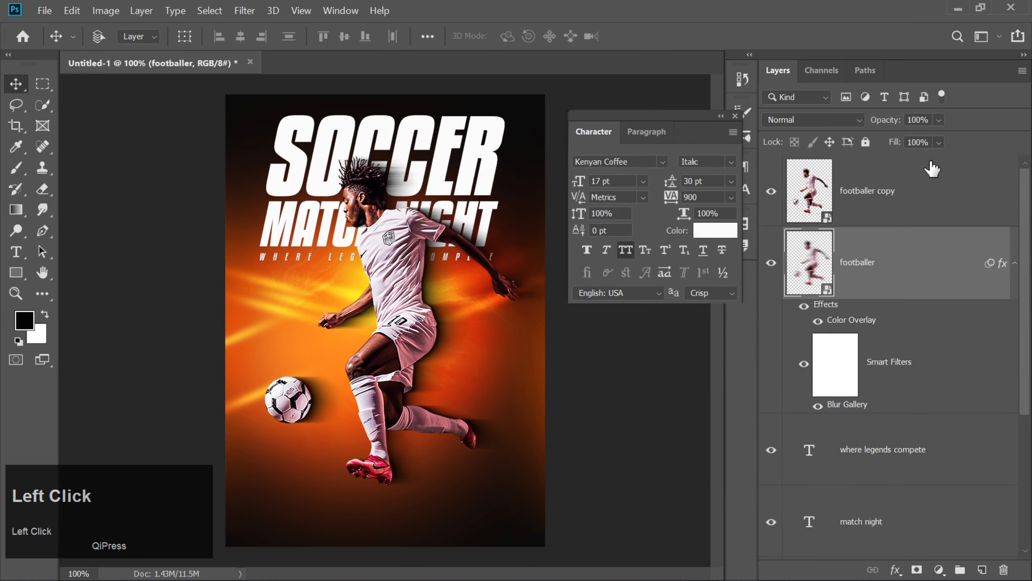
pyautogui.click(1015, 263)
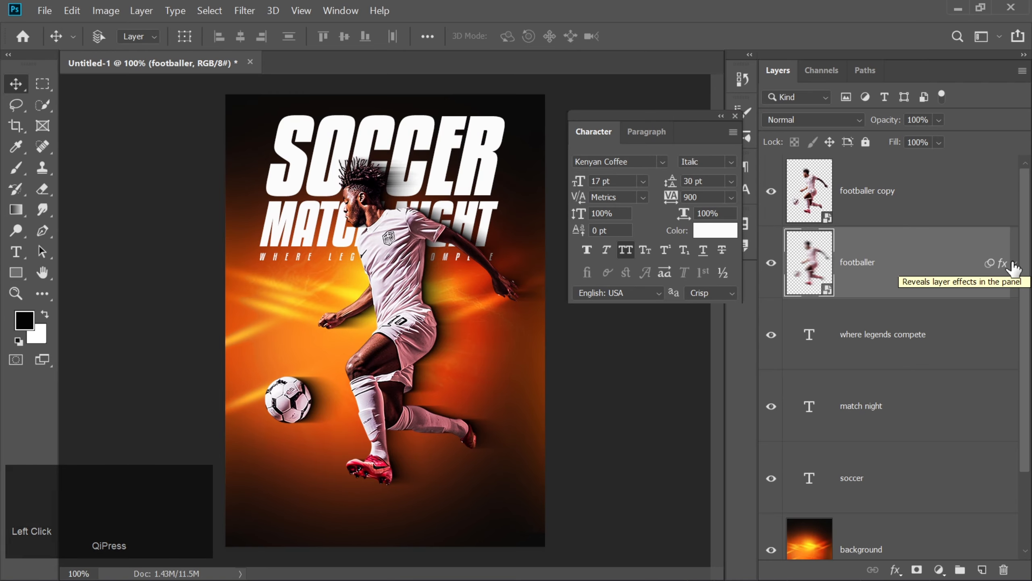
# - Add a mask to the blurred footballer layer and paint black with a 70 px soft brush along the player's arm, body, legs and ball
pyautogui.click(917, 569)
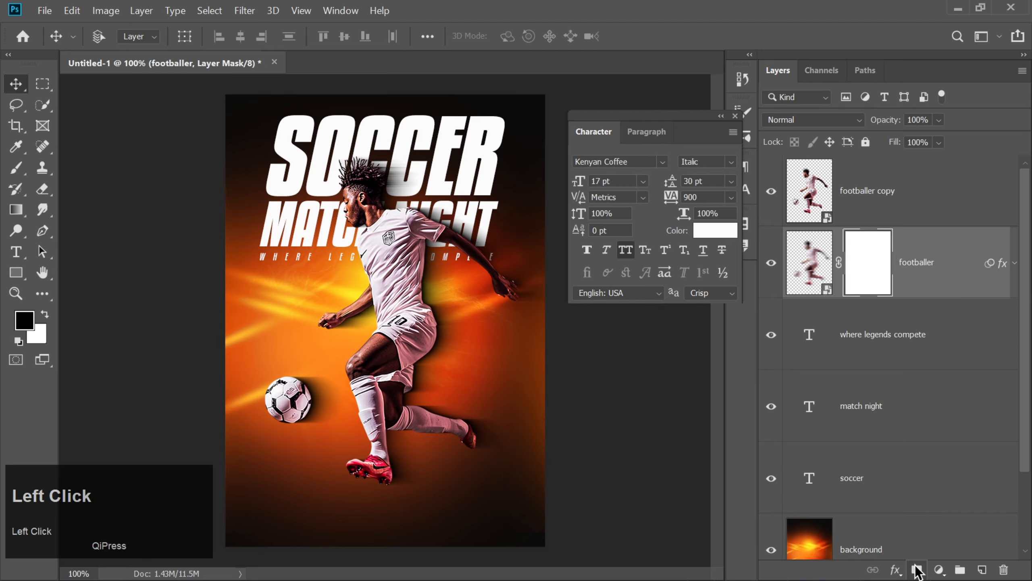
pyautogui.click(16, 168)
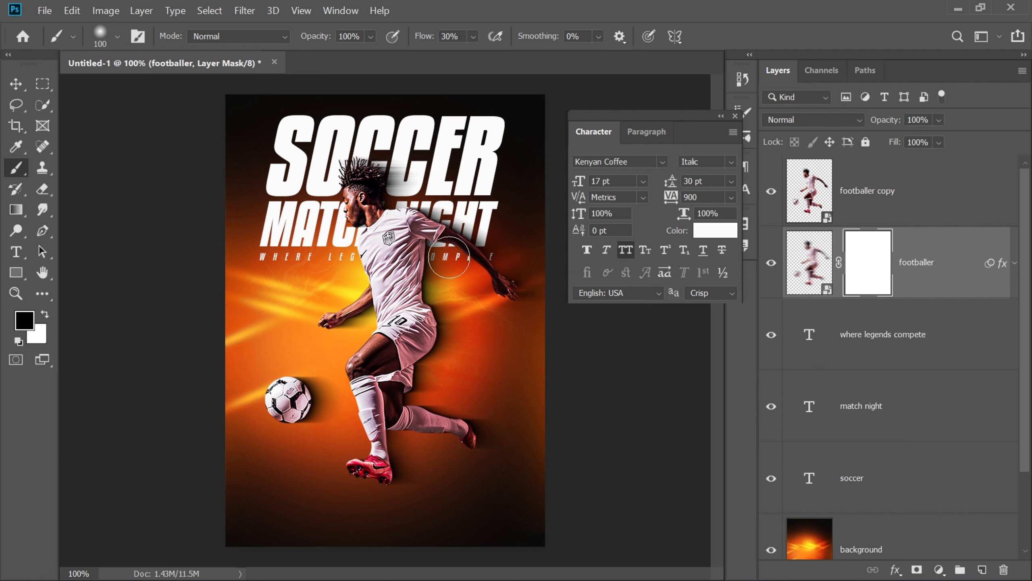
pyautogui.press('[')
pyautogui.press('[')
pyautogui.press('[')
pyautogui.moveTo(351, 176)
pyautogui.mouseDown()
pyautogui.moveTo(378, 191)
pyautogui.moveTo(380, 202)
pyautogui.moveTo(370, 197)
pyautogui.moveTo(379, 218)
pyautogui.moveTo(442, 235)
pyautogui.moveTo(489, 288)
pyautogui.mouseUp()
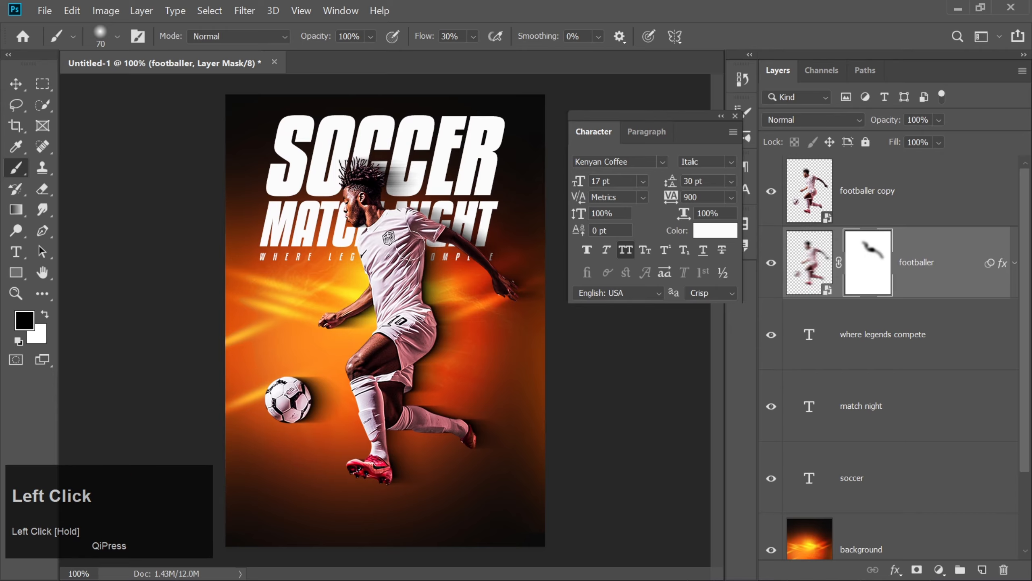
pyautogui.moveTo(411, 245)
pyautogui.mouseDown()
pyautogui.moveTo(408, 299)
pyautogui.moveTo(426, 327)
pyautogui.moveTo(396, 400)
pyautogui.moveTo(413, 418)
pyautogui.moveTo(468, 433)
pyautogui.moveTo(374, 427)
pyautogui.moveTo(383, 476)
pyautogui.mouseUp()
pyautogui.moveTo(288, 389)
pyautogui.mouseDown()
pyautogui.moveTo(311, 406)
pyautogui.moveTo(297, 419)
pyautogui.moveTo(284, 373)
pyautogui.mouseUp()
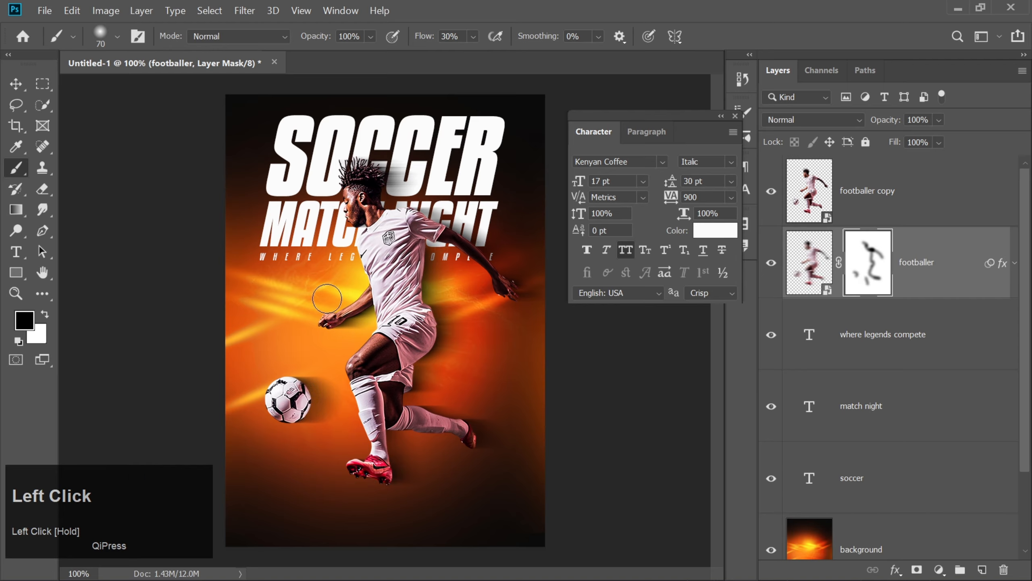
pyautogui.moveTo(422, 257); pyautogui.dragTo(403, 279)
# - Convert the masked footballer shadow layer to a smart object
pyautogui.click(13, 86)
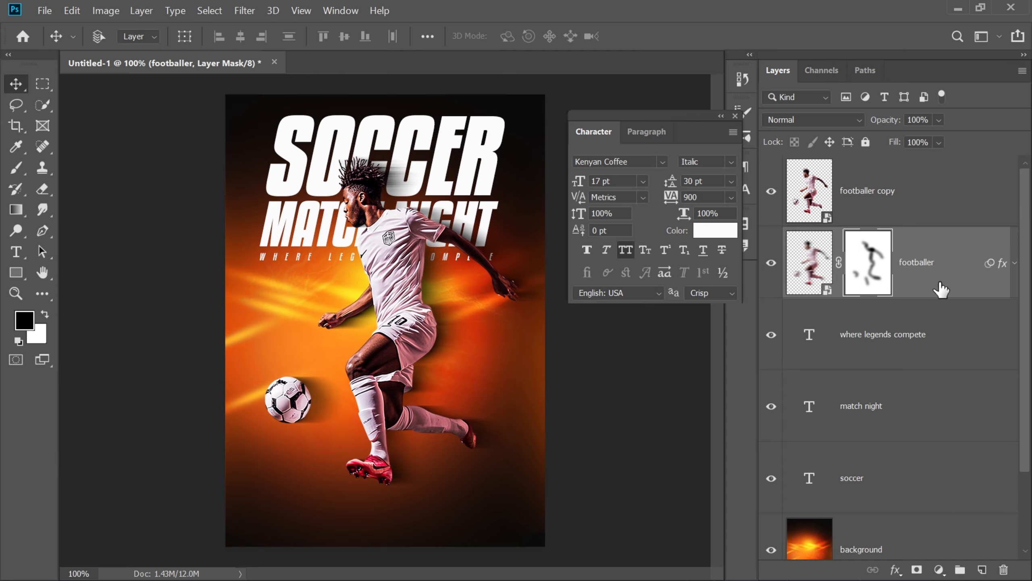
pyautogui.rightClick(953, 276)
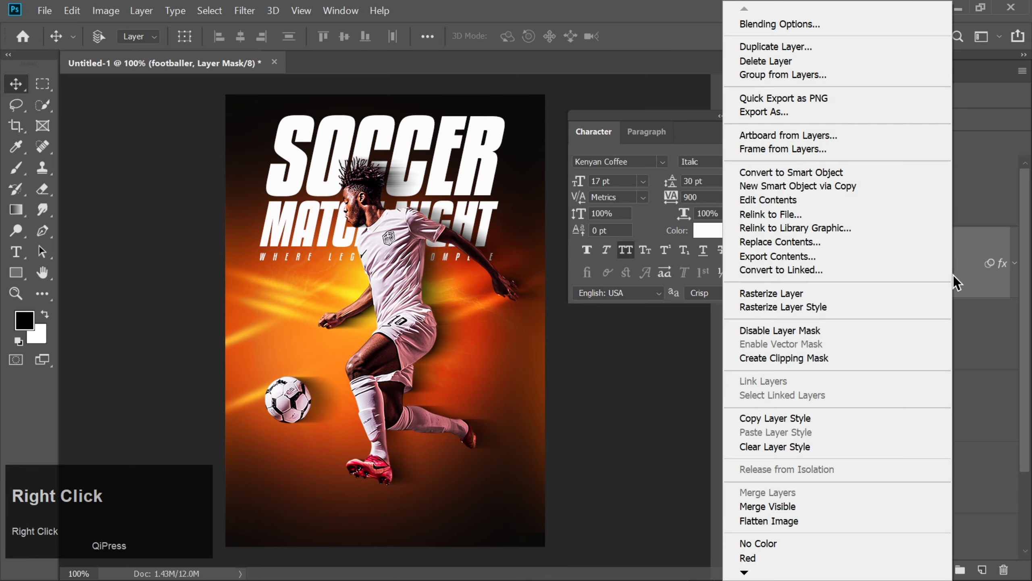
pyautogui.click(793, 173)
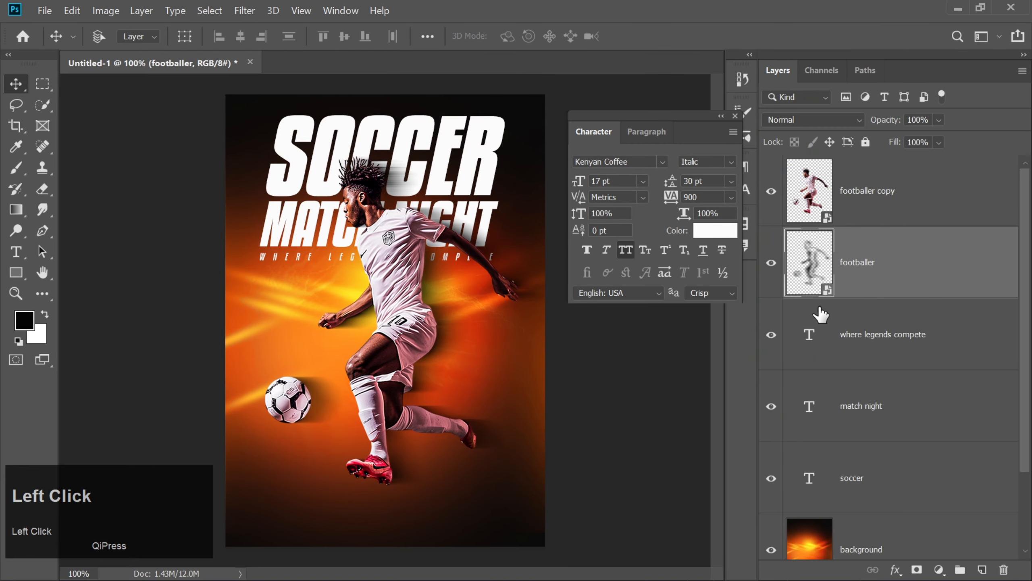
# - Add an empty layer above the footballer shadow layer and set the foreground color to red fe0101 for the brush
pyautogui.click(982, 569)
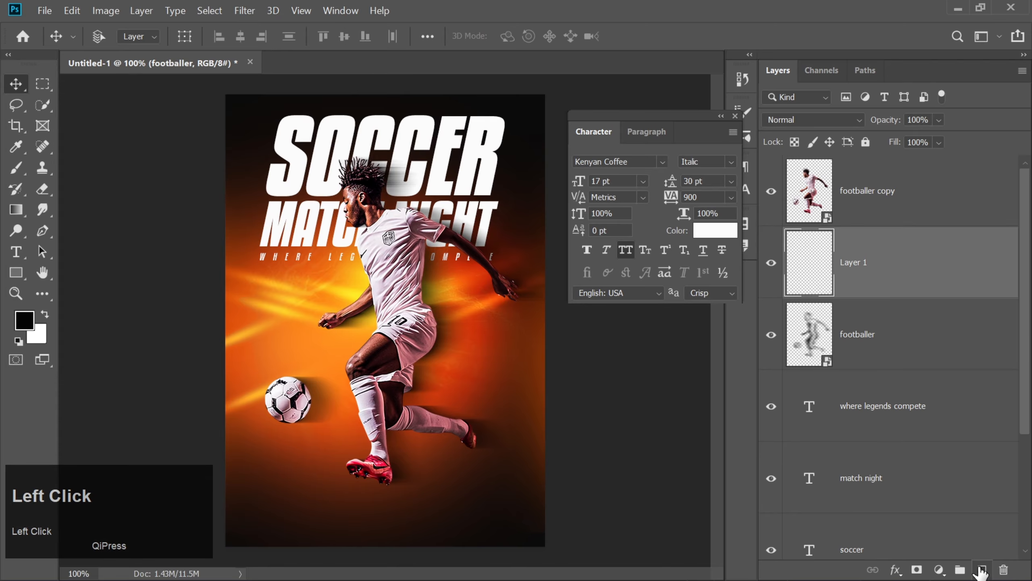
pyautogui.click(12, 168)
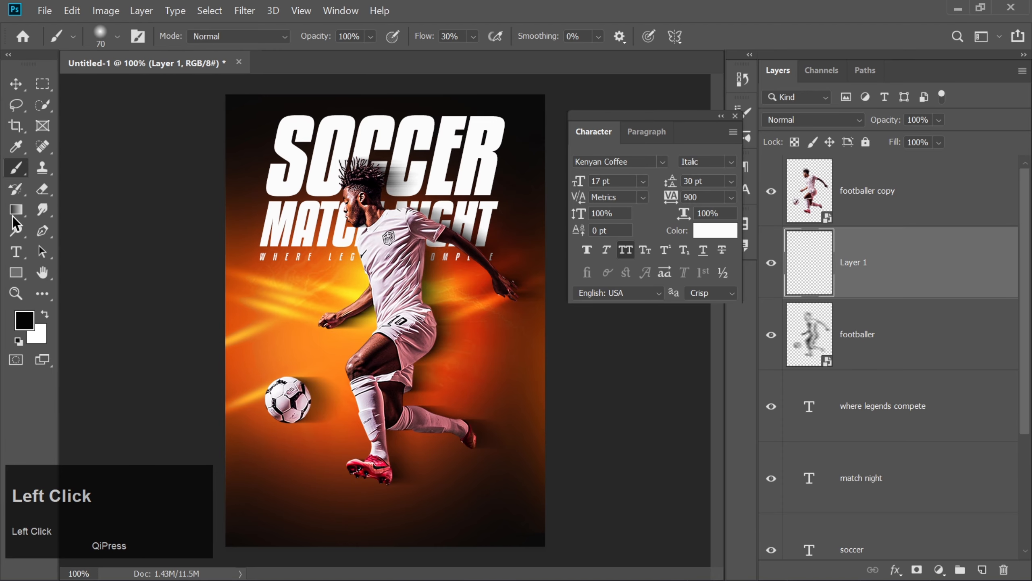
pyautogui.click(25, 320)
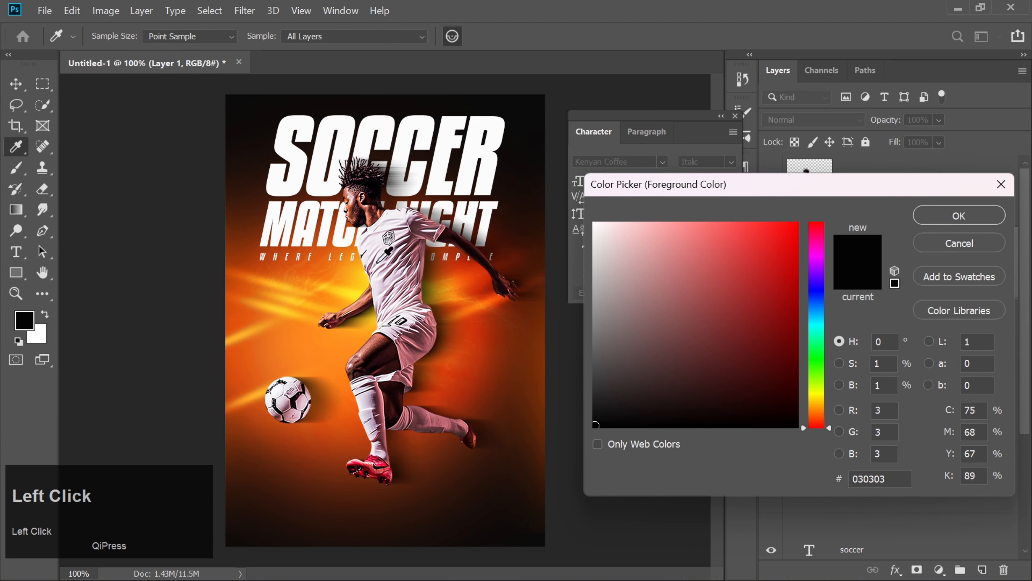
pyautogui.click(796, 223)
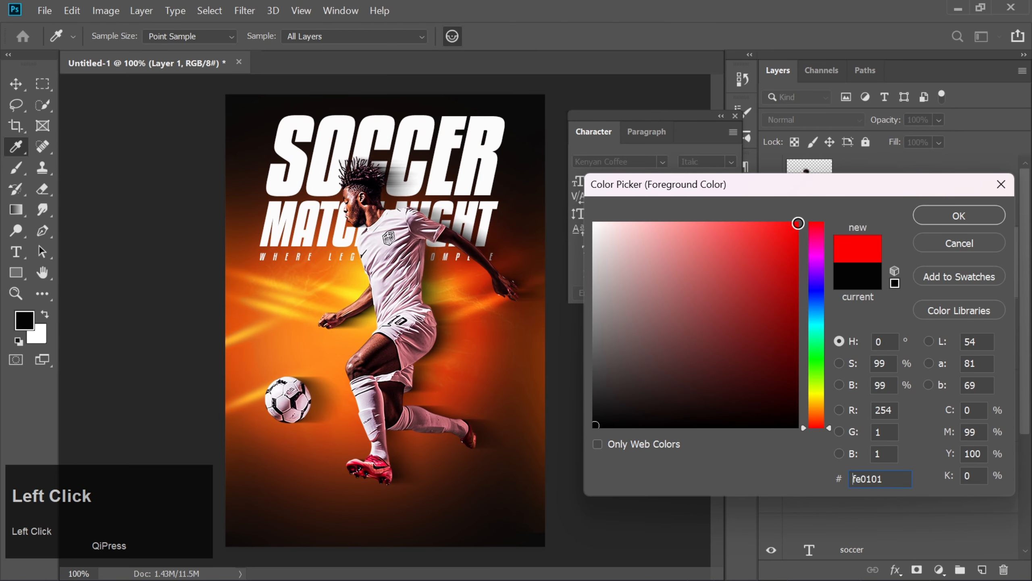
pyautogui.click(930, 216)
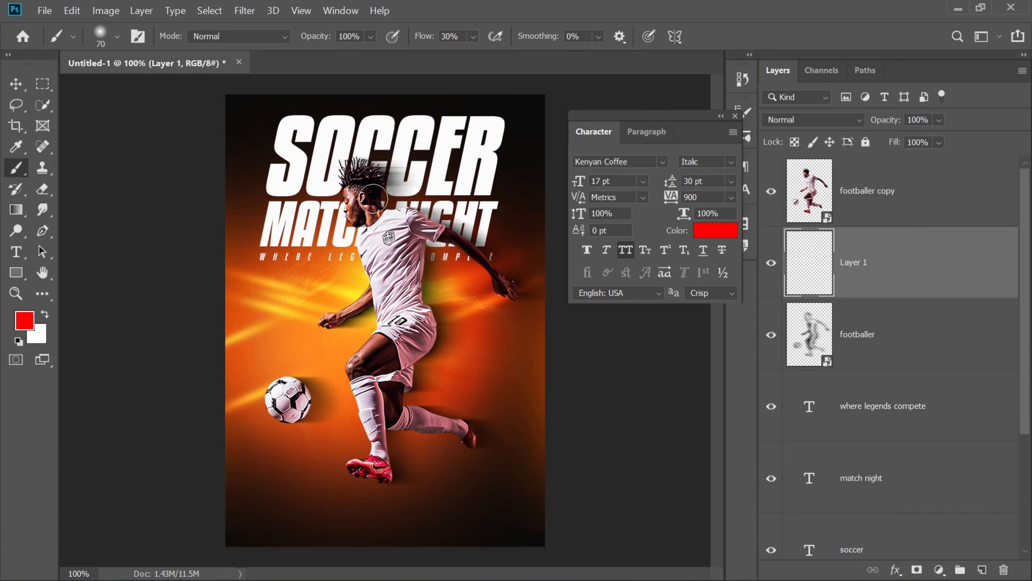
# - Paint a soft red glow with a 100 px brush behind the player's head, back and hip on the empty layer
pyautogui.press('[')
pyautogui.press('[')
pyautogui.press(']')
pyautogui.press(']')
pyautogui.press(']')
pyautogui.press(']')
pyautogui.press(']')
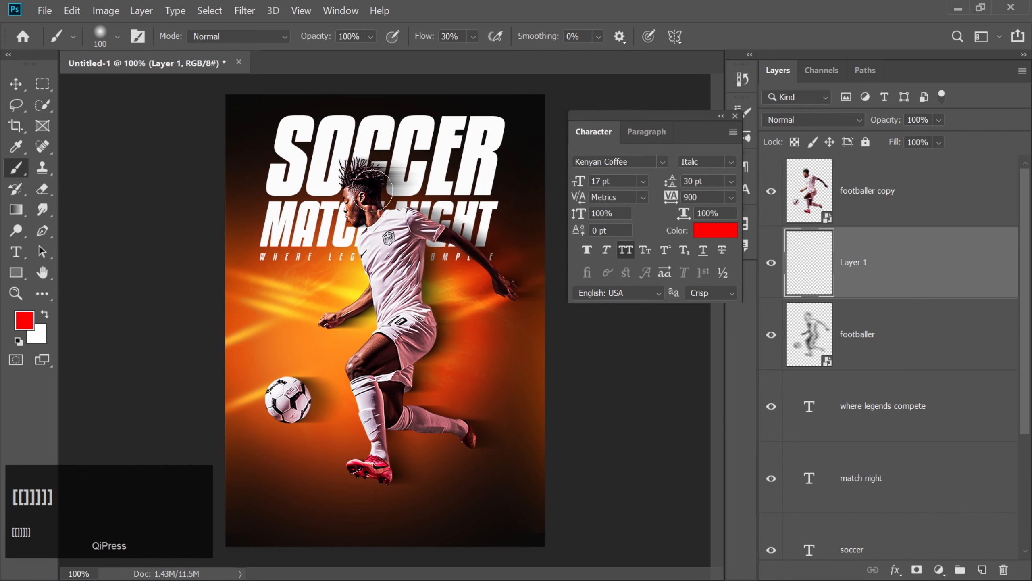
pyautogui.click(372, 190)
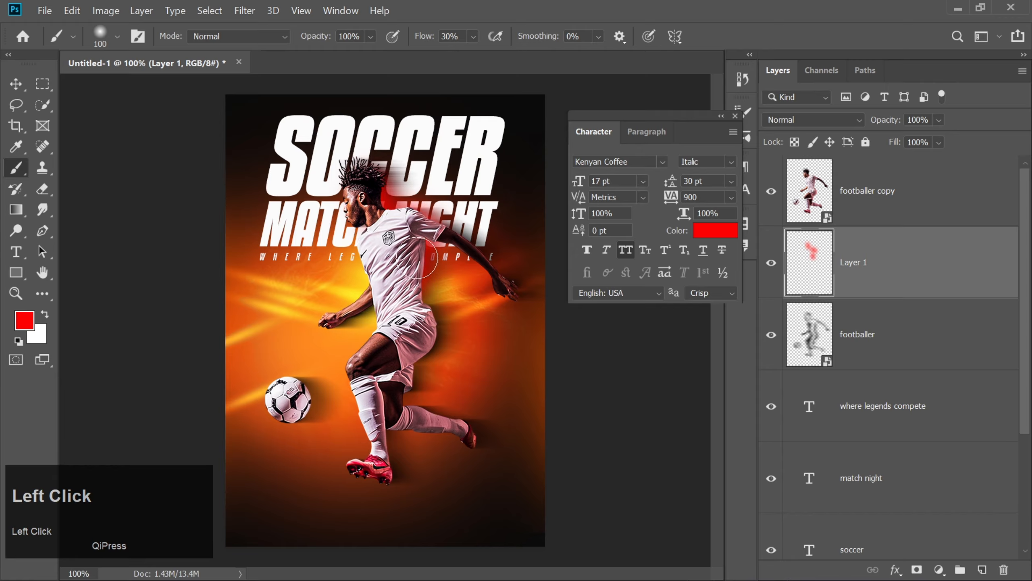
pyautogui.moveTo(417, 259); pyautogui.dragTo(414, 324)
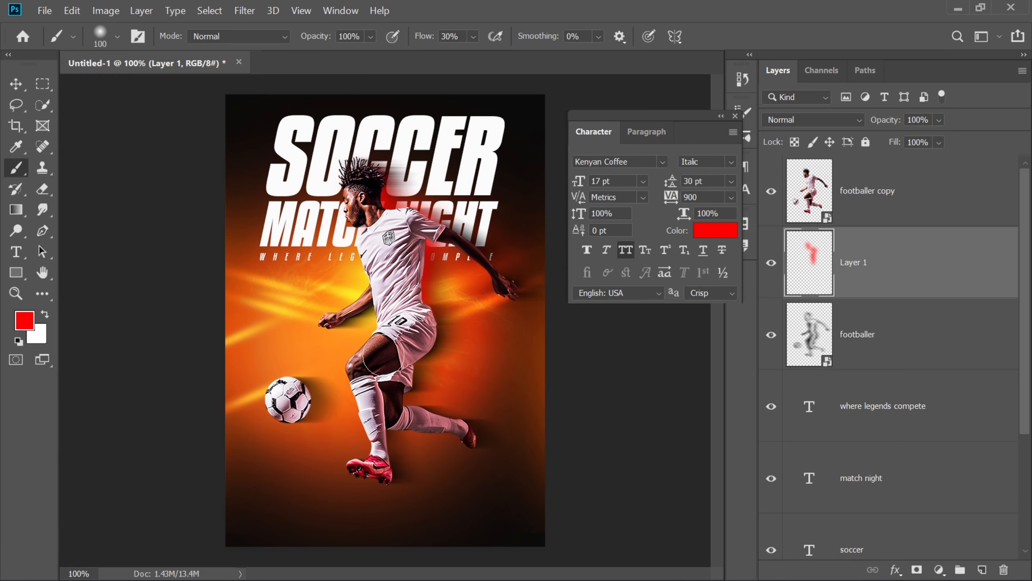
pyautogui.click(417, 320)
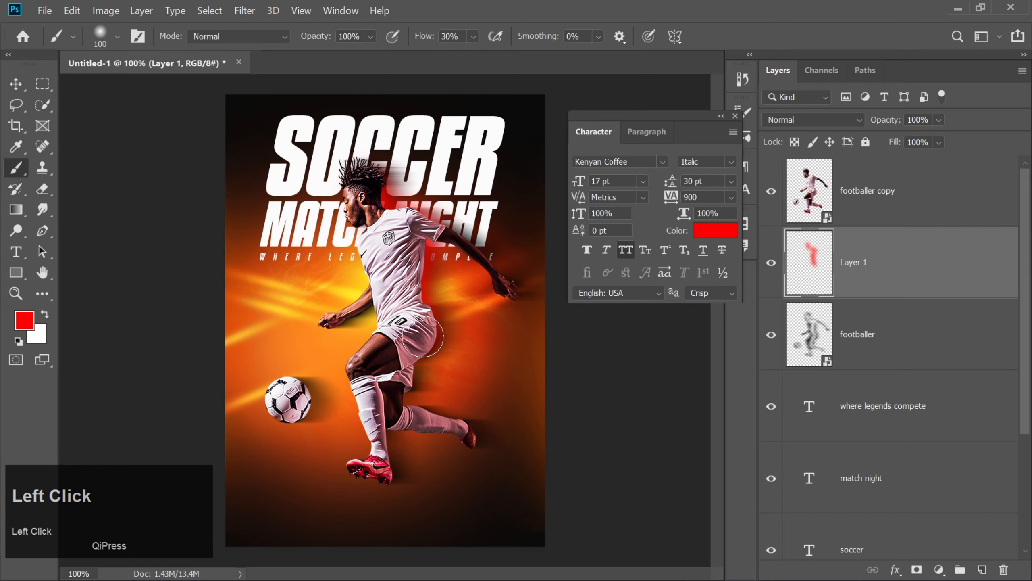
pyautogui.click(17, 84)
# - Place the plastic-texture image embedded above the footballer copy layer and set its blend mode to Screen
pyautogui.click(869, 208)
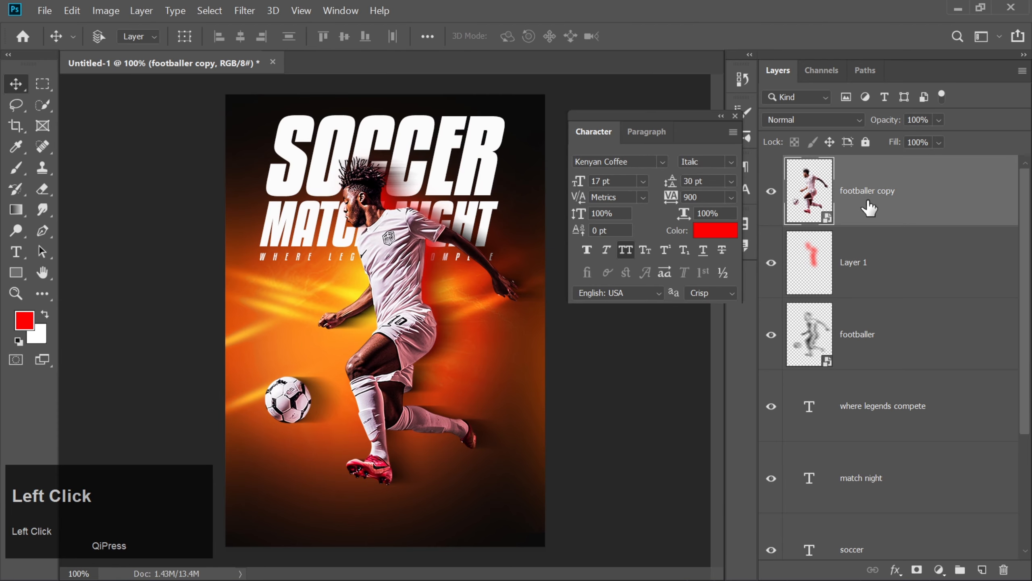
pyautogui.click(44, 17)
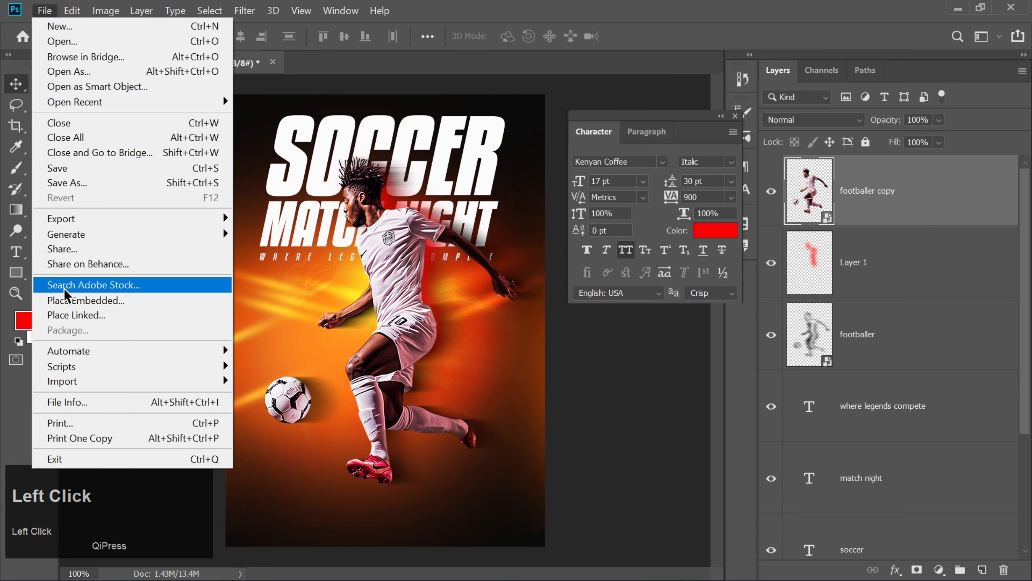
pyautogui.click(65, 300)
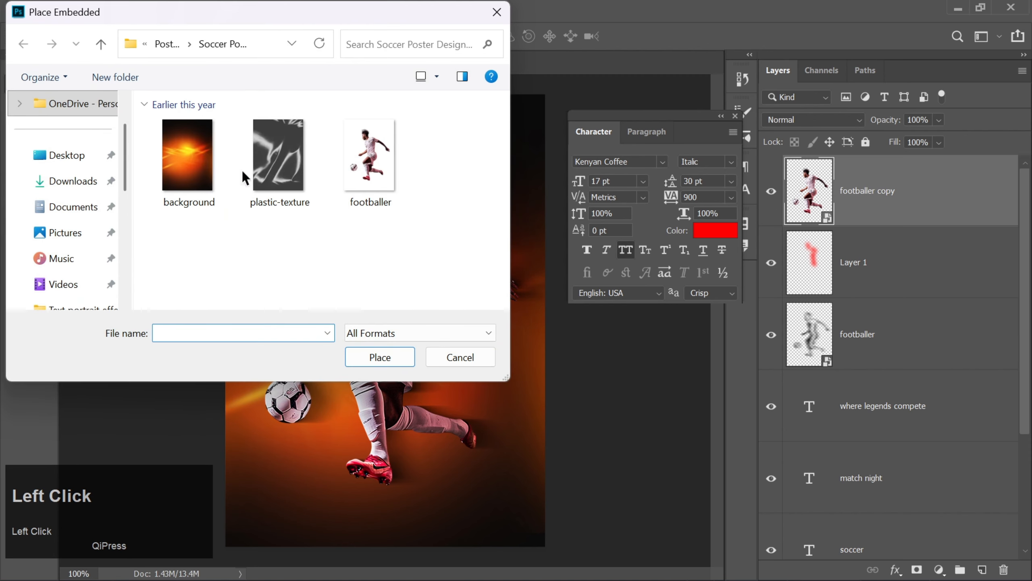
pyautogui.click(268, 171)
pyautogui.doubleClick(268, 171)
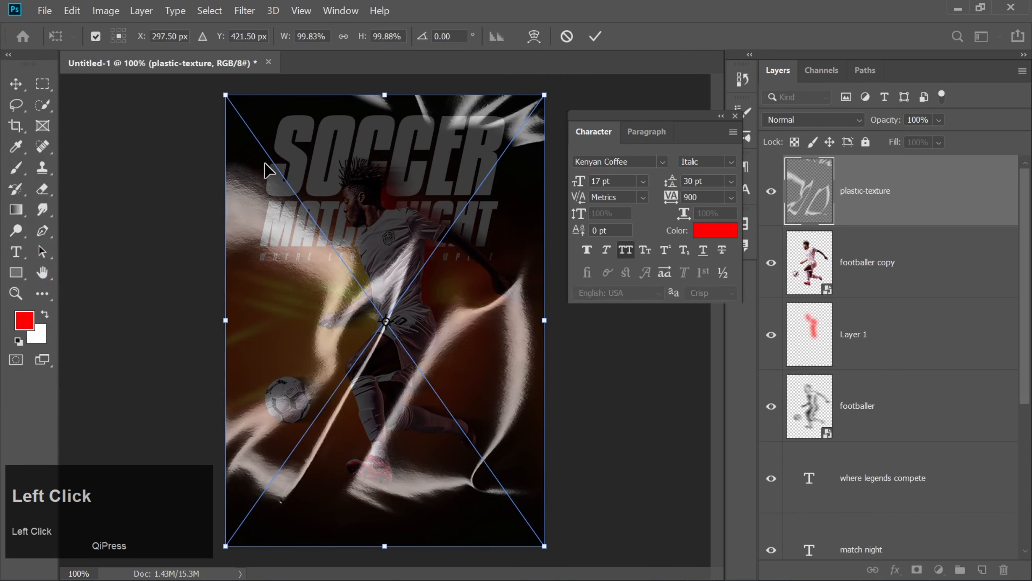
pyautogui.press('Return')
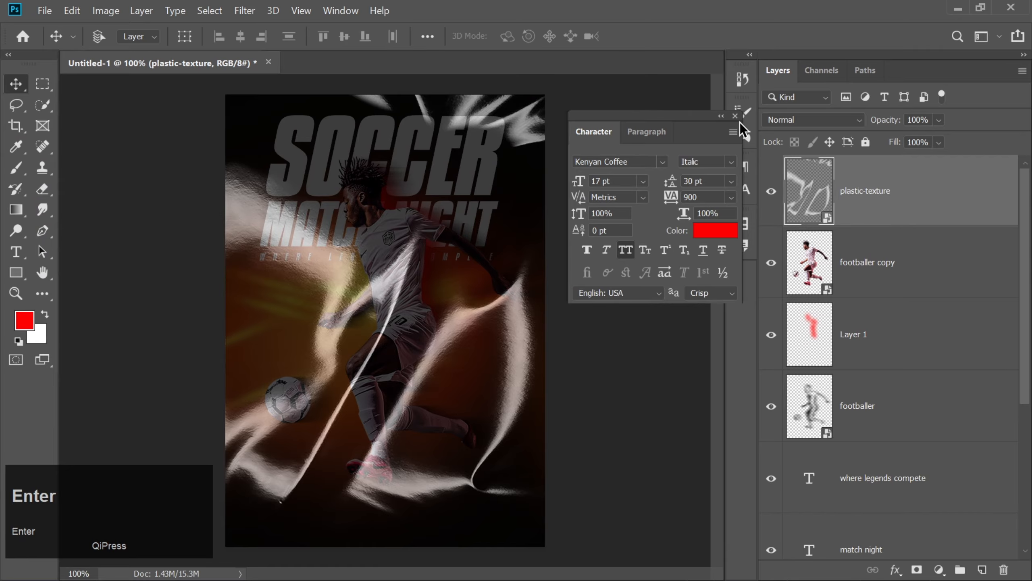
pyautogui.click(829, 124)
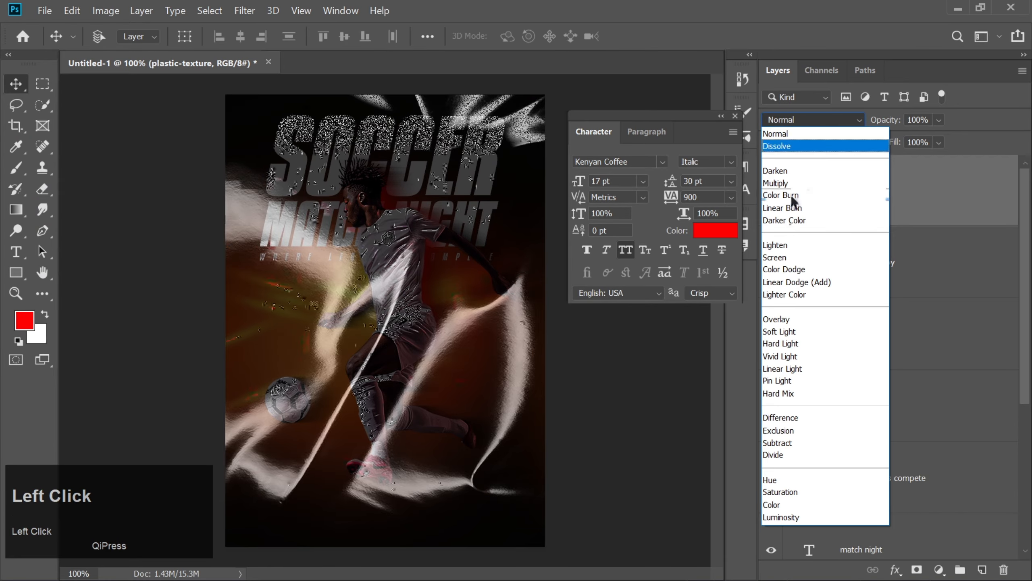
pyautogui.click(781, 257)
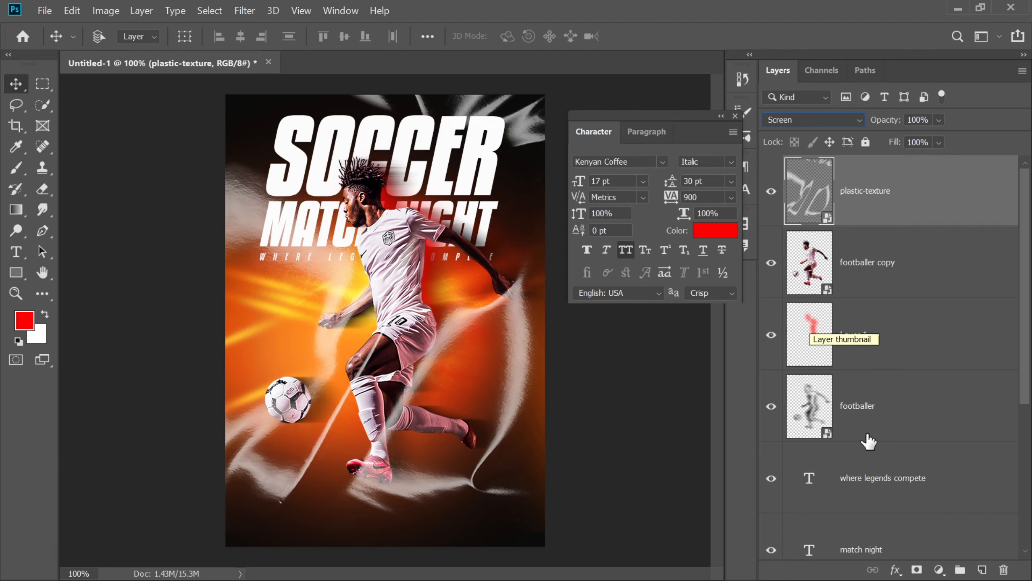
# - Mask the plastic-texture layer and paint black with a 100 px soft brush to hide the texture over the player, ball and title
pyautogui.click(917, 569)
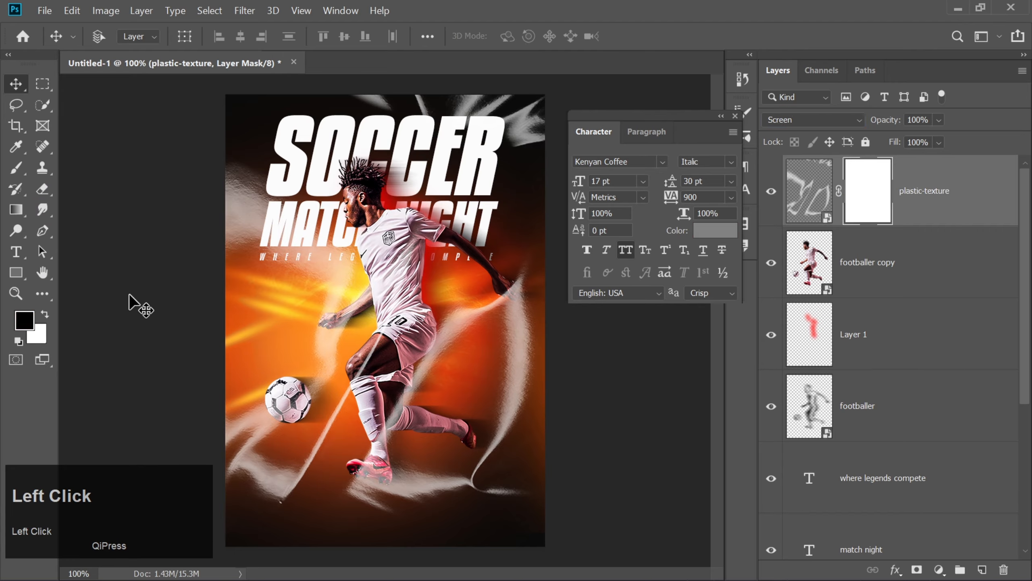
pyautogui.click(18, 167)
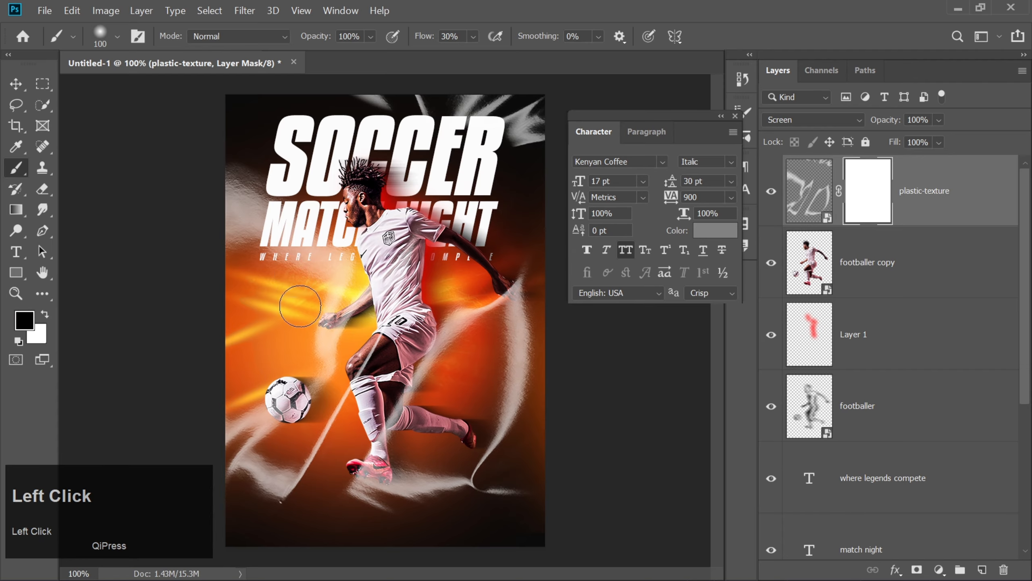
pyautogui.moveTo(409, 368)
pyautogui.mouseDown()
pyautogui.moveTo(374, 446)
pyautogui.moveTo(378, 491)
pyautogui.moveTo(436, 428)
pyautogui.moveTo(382, 416)
pyautogui.moveTo(399, 466)
pyautogui.moveTo(369, 496)
pyautogui.moveTo(378, 481)
pyautogui.moveTo(440, 473)
pyautogui.moveTo(444, 498)
pyautogui.moveTo(420, 500)
pyautogui.moveTo(556, 489)
pyautogui.moveTo(490, 472)
pyautogui.moveTo(441, 404)
pyautogui.moveTo(438, 324)
pyautogui.moveTo(465, 328)
pyautogui.moveTo(467, 305)
pyautogui.moveTo(458, 178)
pyautogui.moveTo(451, 150)
pyautogui.moveTo(400, 132)
pyautogui.moveTo(517, 137)
pyautogui.moveTo(378, 129)
pyautogui.moveTo(409, 120)
pyautogui.moveTo(426, 137)
pyautogui.moveTo(382, 191)
pyautogui.moveTo(263, 197)
pyautogui.moveTo(304, 220)
pyautogui.moveTo(326, 251)
pyautogui.moveTo(333, 194)
pyautogui.moveTo(378, 175)
pyautogui.mouseUp()
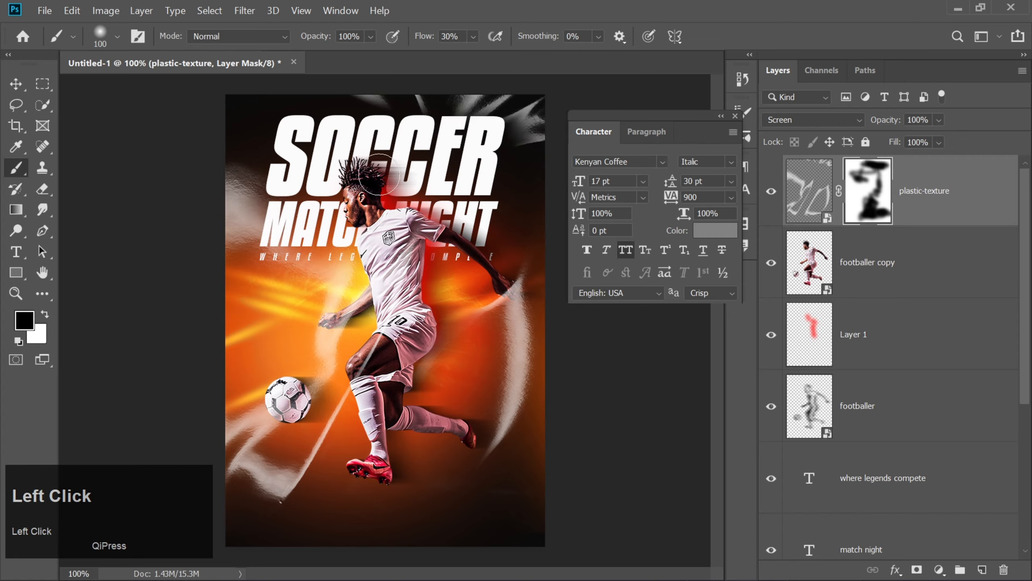
pyautogui.moveTo(300, 168)
pyautogui.mouseDown()
pyautogui.moveTo(300, 225)
pyautogui.moveTo(256, 213)
pyautogui.moveTo(284, 219)
pyautogui.moveTo(278, 235)
pyautogui.moveTo(266, 208)
pyautogui.moveTo(327, 257)
pyautogui.moveTo(337, 253)
pyautogui.moveTo(297, 239)
pyautogui.moveTo(335, 295)
pyautogui.moveTo(412, 315)
pyautogui.moveTo(319, 306)
pyautogui.moveTo(429, 371)
pyautogui.moveTo(337, 351)
pyautogui.moveTo(390, 397)
pyautogui.moveTo(373, 310)
pyautogui.moveTo(385, 381)
pyautogui.moveTo(338, 429)
pyautogui.moveTo(349, 434)
pyautogui.moveTo(271, 332)
pyautogui.moveTo(299, 446)
pyautogui.moveTo(372, 439)
pyautogui.moveTo(349, 412)
pyautogui.moveTo(319, 447)
pyautogui.moveTo(326, 341)
pyautogui.moveTo(313, 457)
pyautogui.moveTo(273, 486)
pyautogui.moveTo(348, 451)
pyautogui.moveTo(318, 478)
pyautogui.moveTo(350, 419)
pyautogui.moveTo(421, 340)
pyautogui.moveTo(431, 269)
pyautogui.moveTo(481, 284)
pyautogui.moveTo(514, 263)
pyautogui.moveTo(480, 266)
pyautogui.moveTo(473, 286)
pyautogui.moveTo(511, 264)
pyautogui.moveTo(537, 294)
pyautogui.moveTo(417, 245)
pyautogui.mouseUp()
pyautogui.moveTo(416, 244)
pyautogui.mouseDown()
pyautogui.moveTo(332, 94)
pyautogui.moveTo(506, 148)
pyautogui.moveTo(509, 158)
pyautogui.moveTo(513, 148)
pyautogui.moveTo(485, 134)
pyautogui.moveTo(497, 140)
pyautogui.moveTo(305, 225)
pyautogui.moveTo(354, 295)
pyautogui.mouseUp()
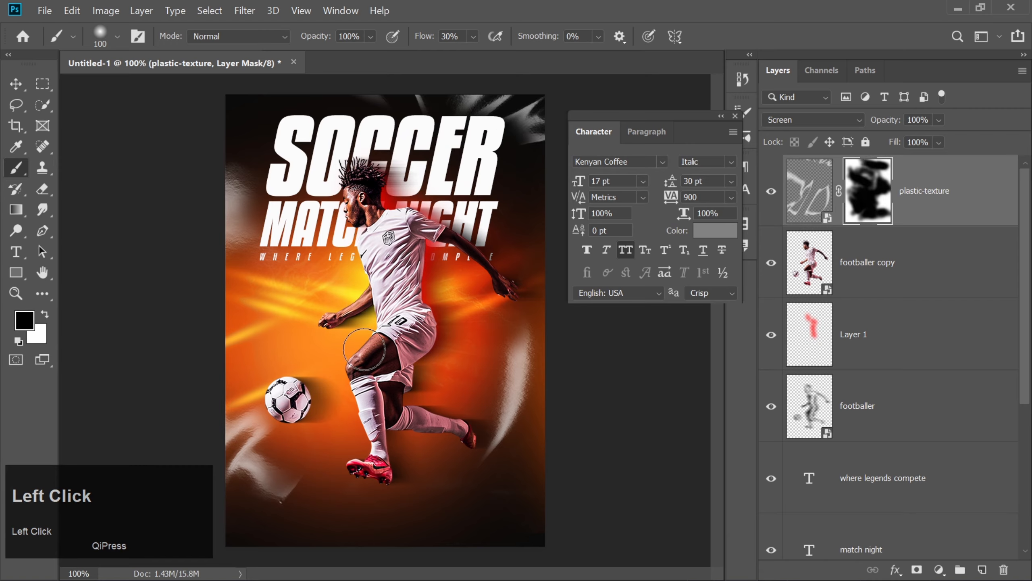
pyautogui.click(19, 90)
# - Set the text color to white and start a new horizontal text line below the ball
pyautogui.click(16, 252)
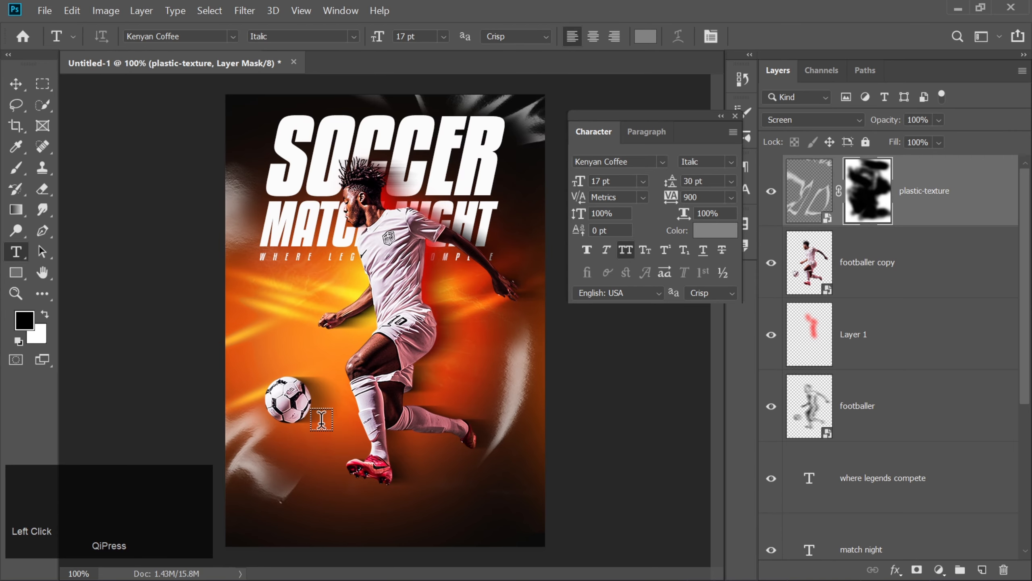
pyautogui.click(705, 231)
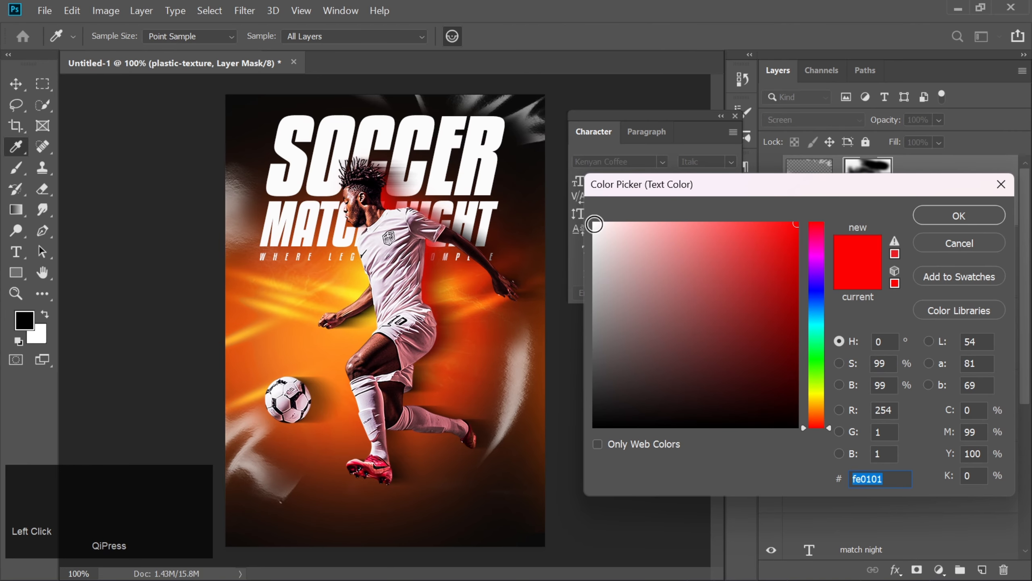
pyautogui.click(594, 225)
pyautogui.press('Return')
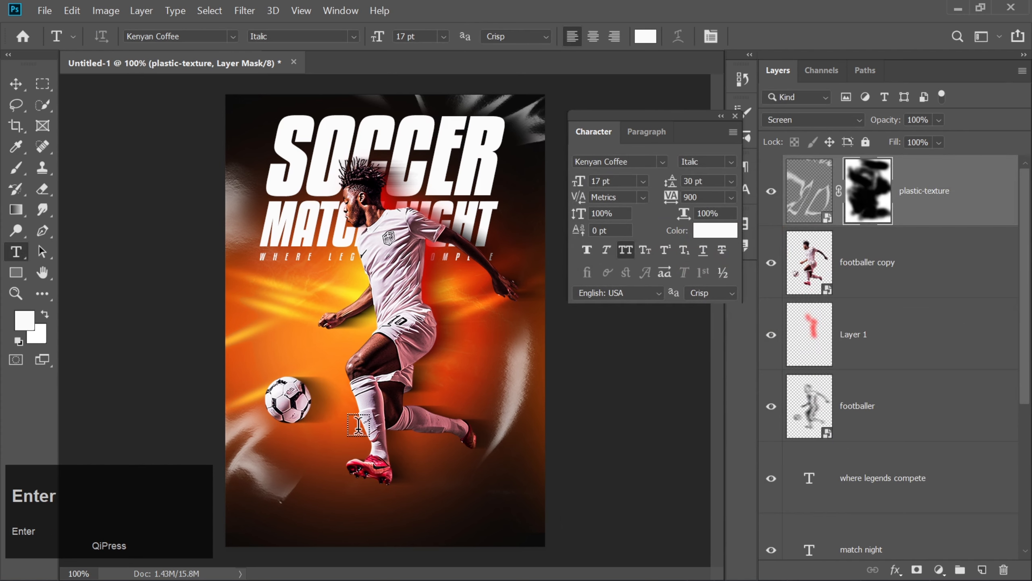
pyautogui.click(310, 465)
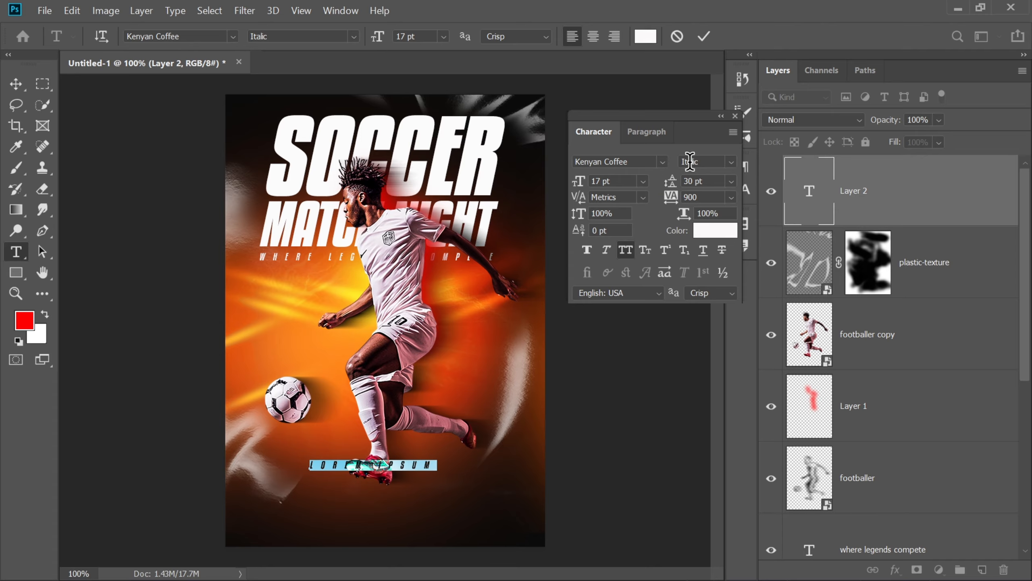
# - Set the new text's font size to 26 pt, leading to 24 pt and tracking to 0
pyautogui.click(615, 181)
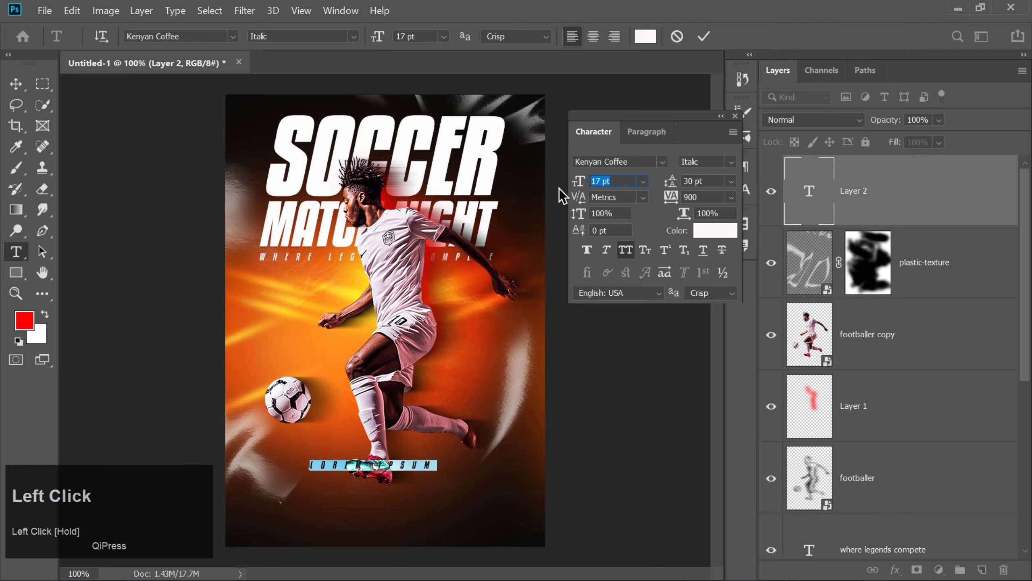
pyautogui.write('26')
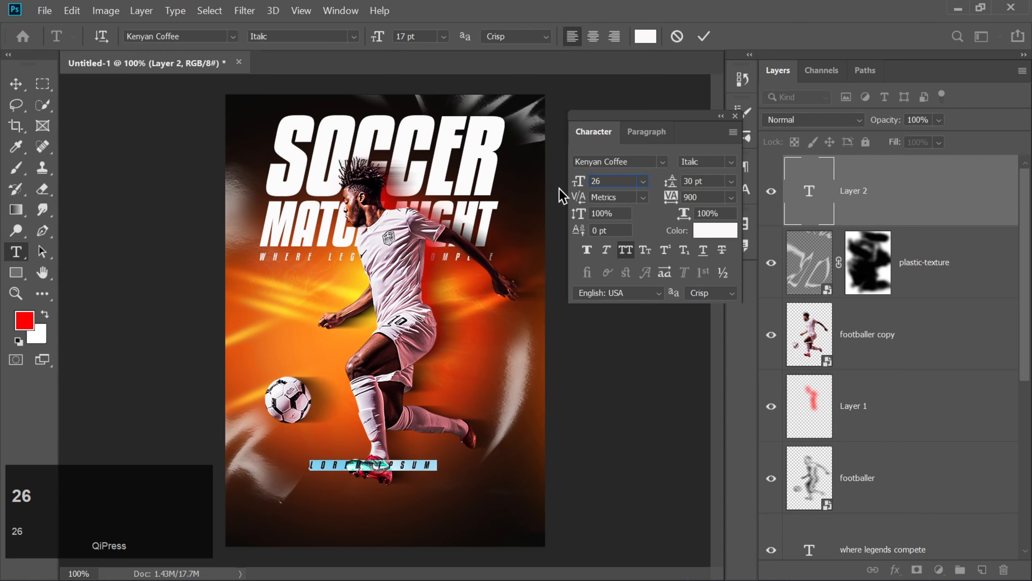
pyautogui.press('Return')
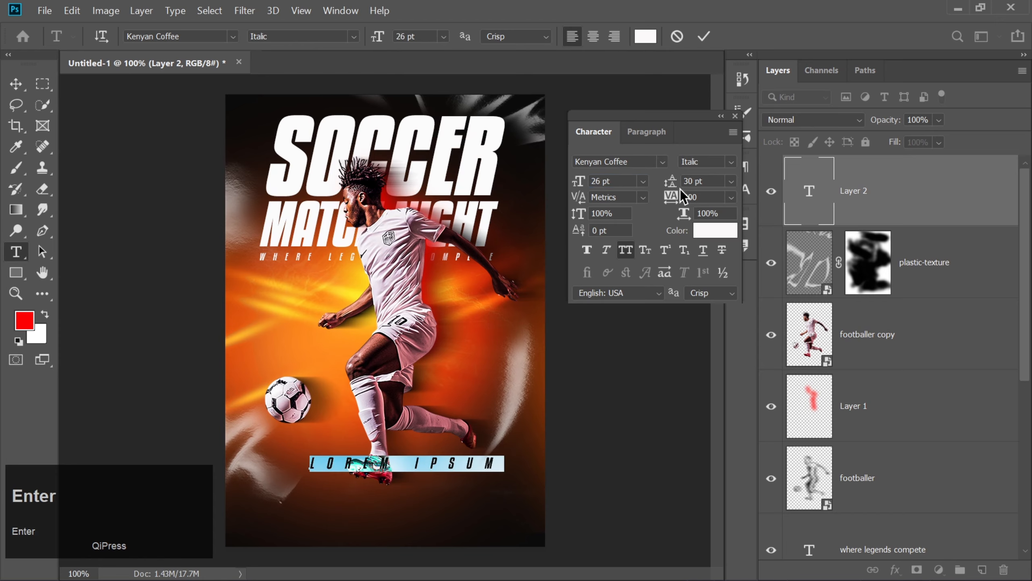
pyautogui.moveTo(706, 181); pyautogui.dragTo(660, 181)
pyautogui.write('24')
pyautogui.press('Return')
pyautogui.moveTo(703, 197); pyautogui.dragTo(661, 205)
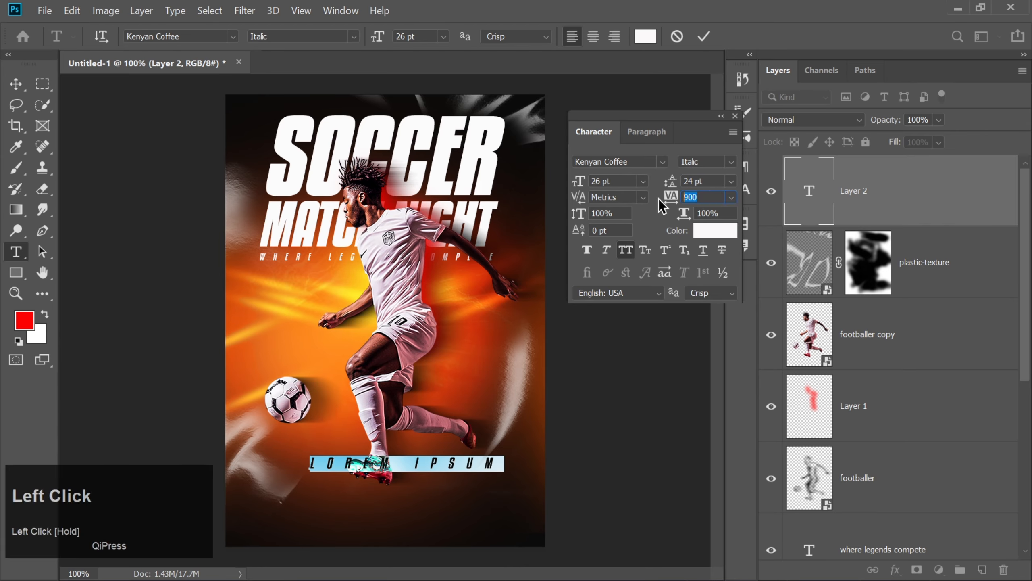
pyautogui.write('0')
pyautogui.press('Return')
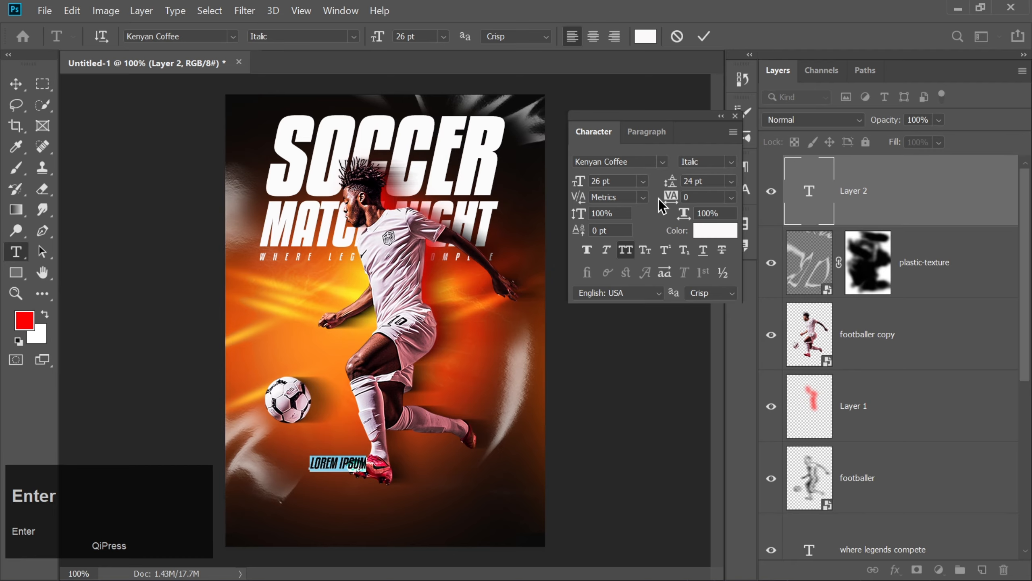
# - Write "DOORS OPEN AT 9PM, FREE PARKING TICKET PRICE" as the first line of the new text
pyautogui.write('DOOR')
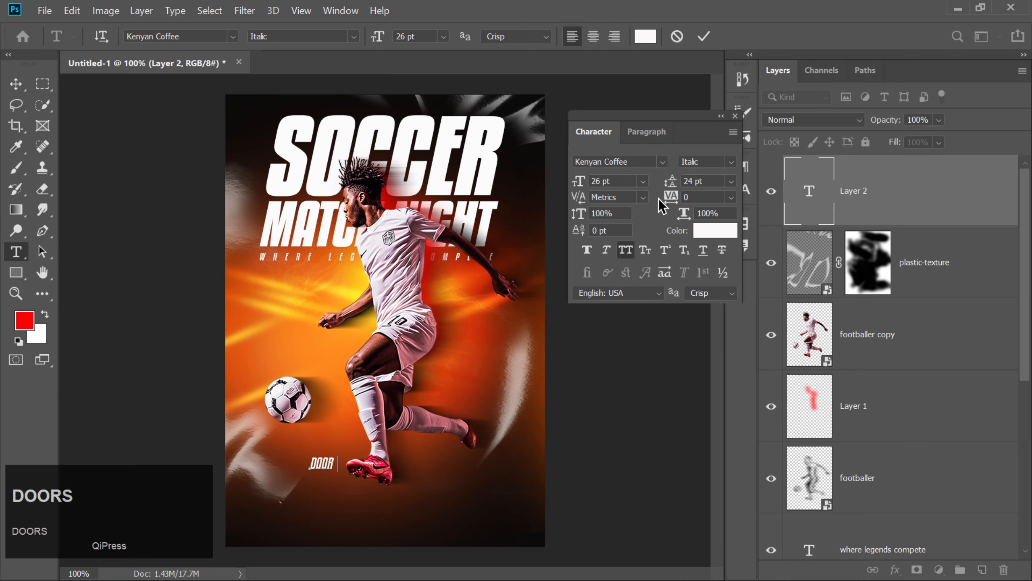
pyautogui.write('S O')
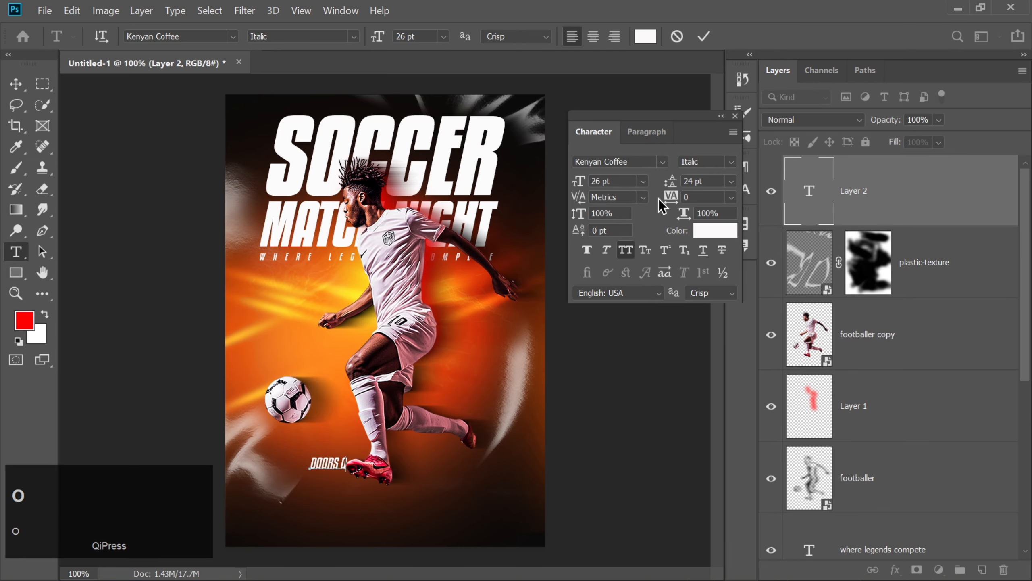
pyautogui.write('PEN')
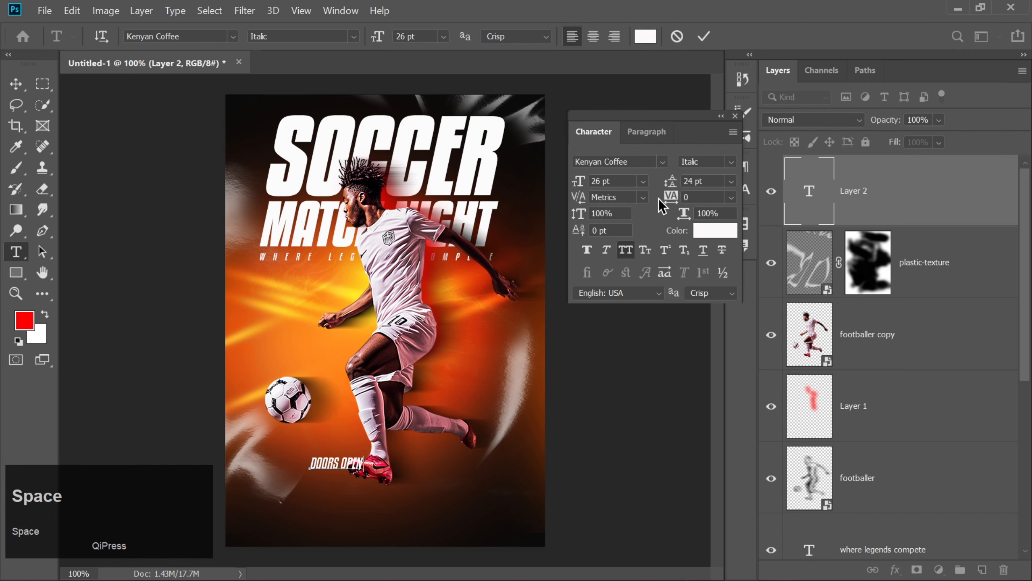
pyautogui.write(' AT 9')
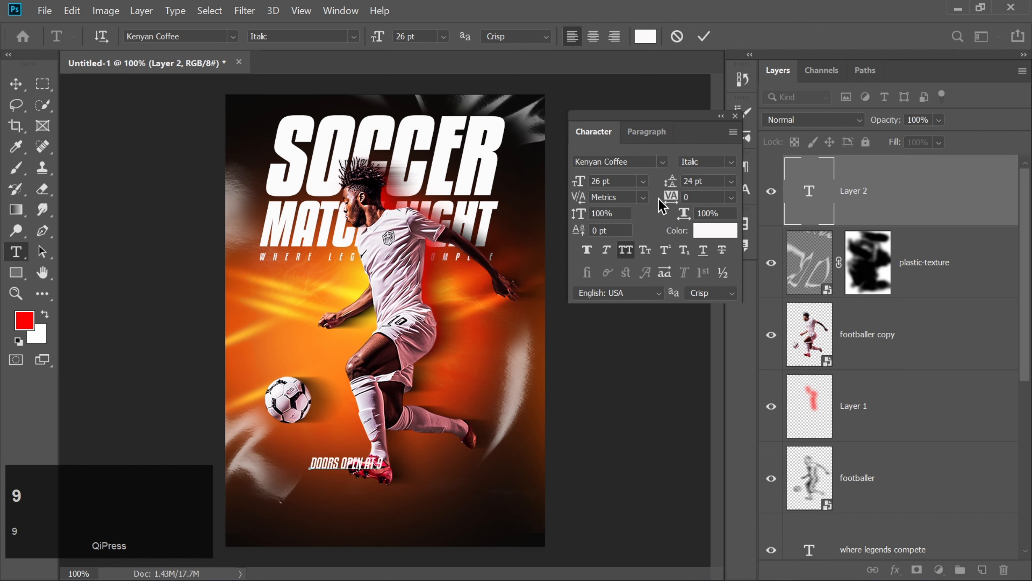
pyautogui.write('PM, FREE')
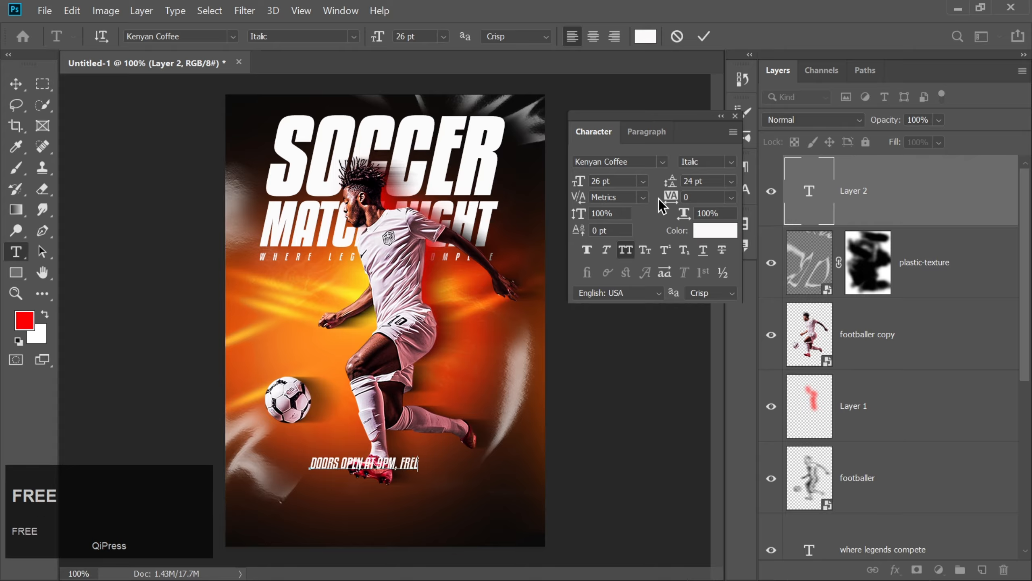
pyautogui.write(' PARK')
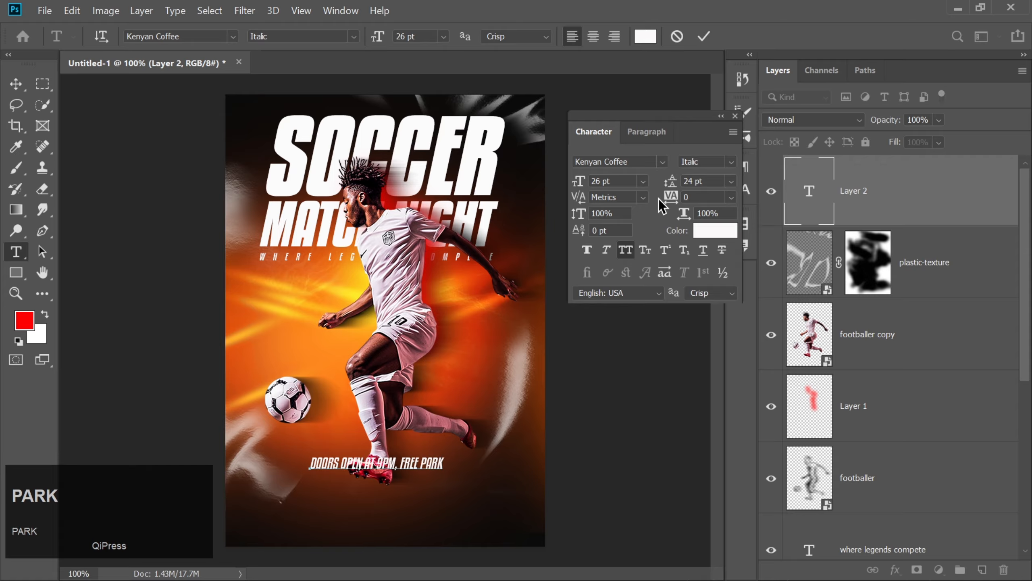
pyautogui.write('ING')
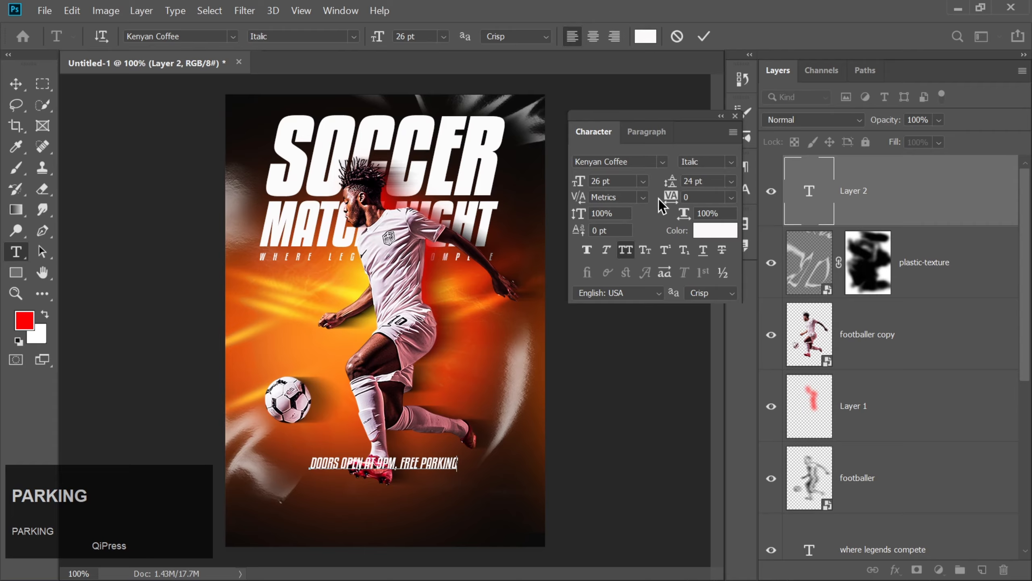
pyautogui.write(' TICKET')
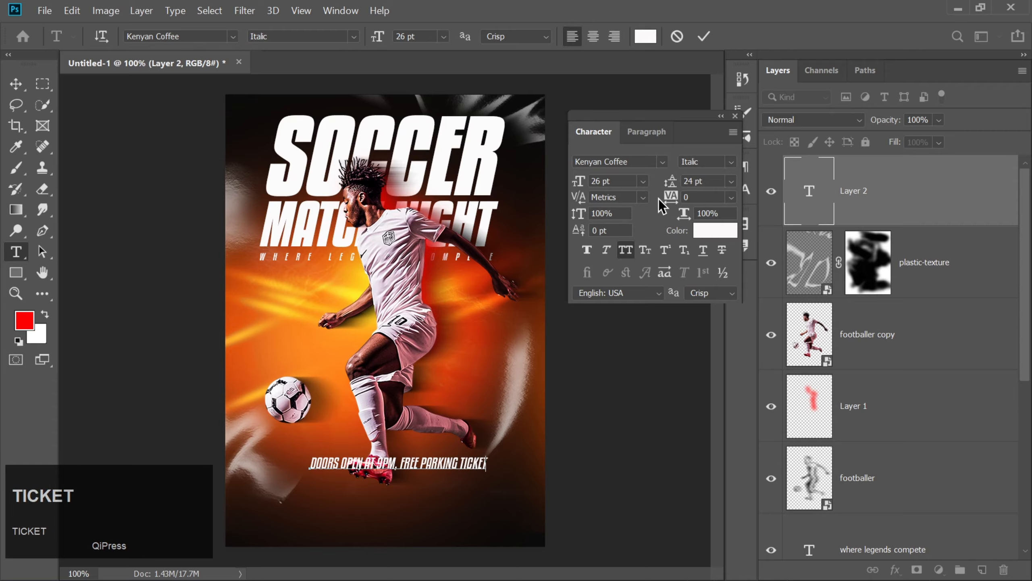
pyautogui.write(' PRIC')
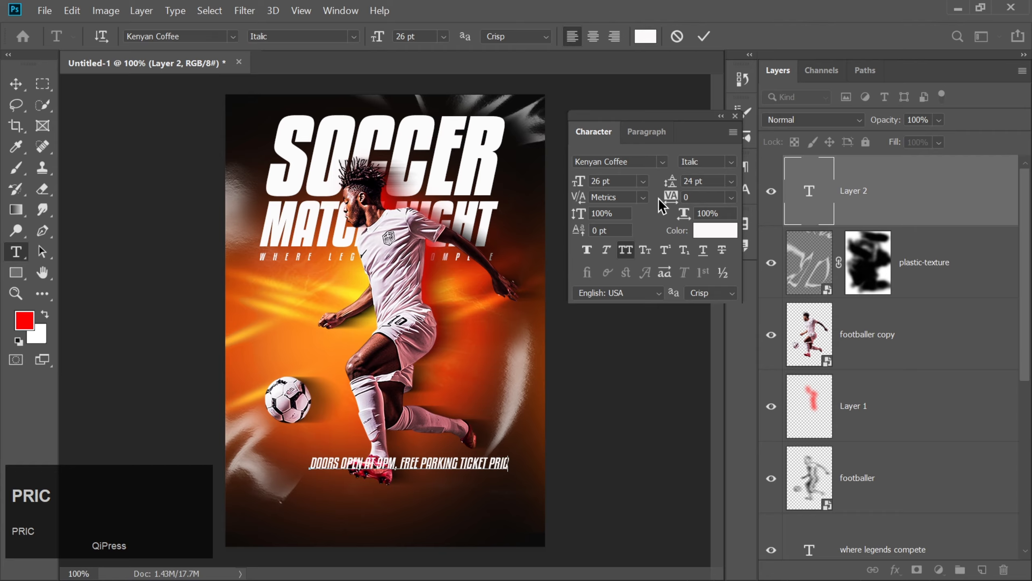
pyautogui.write('E$20')
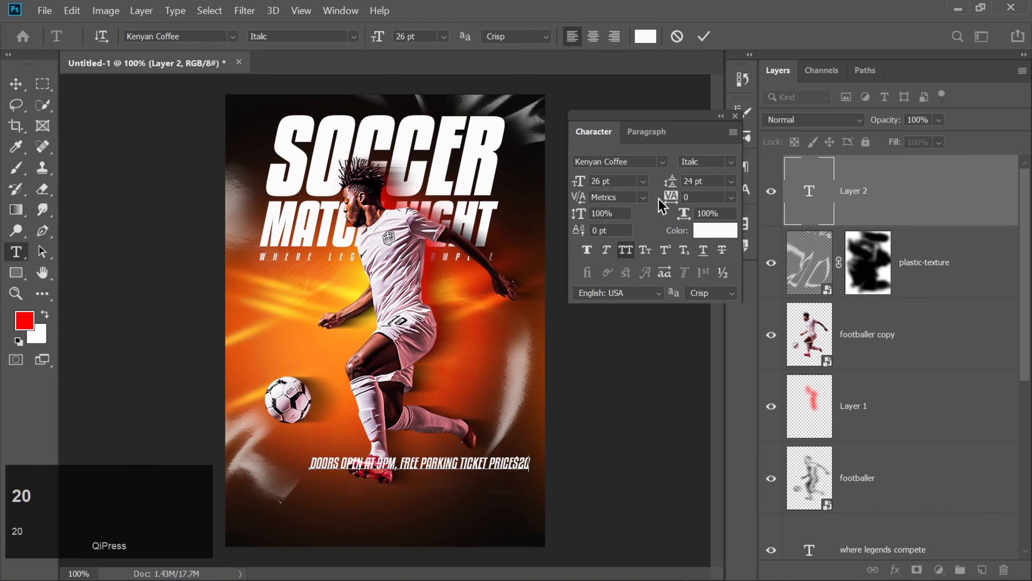
pyautogui.press('BackSpace')
pyautogui.press('BackSpace')
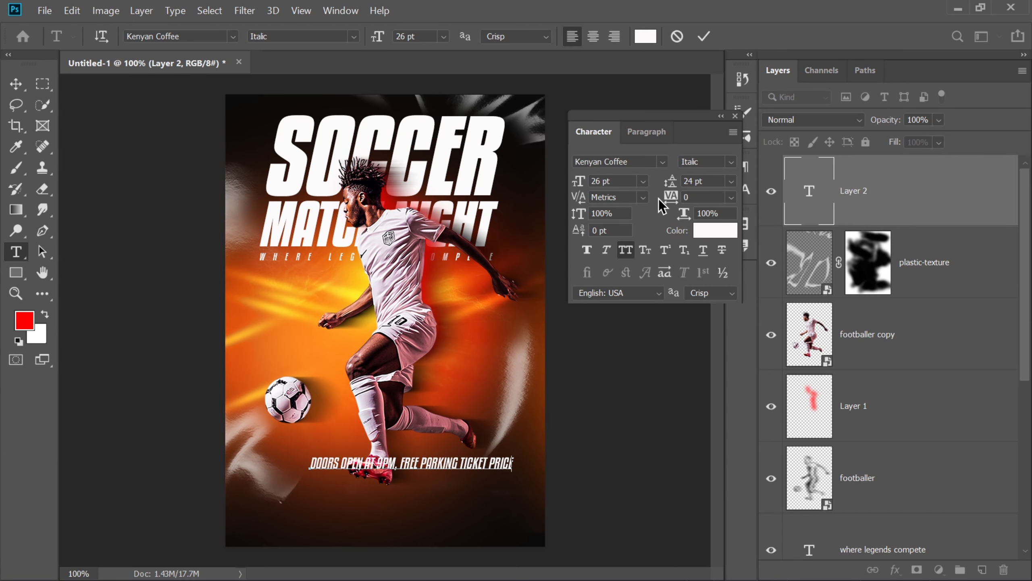
# - Add a second line reading "$20, BIG ARENA NEW YORK" to the event details text
pyautogui.press('Return')
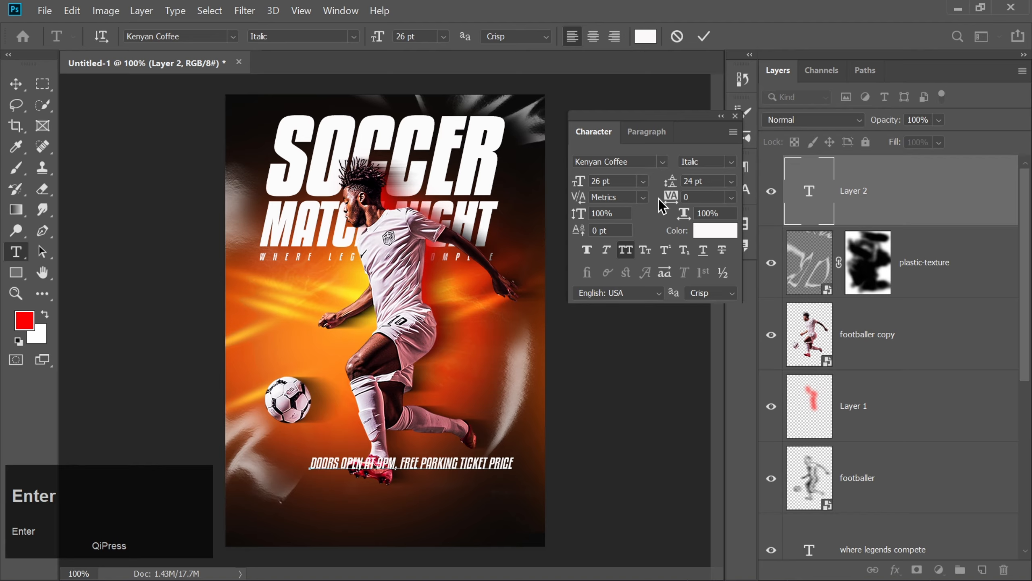
pyautogui.press('shift')
pyautogui.write('$20')
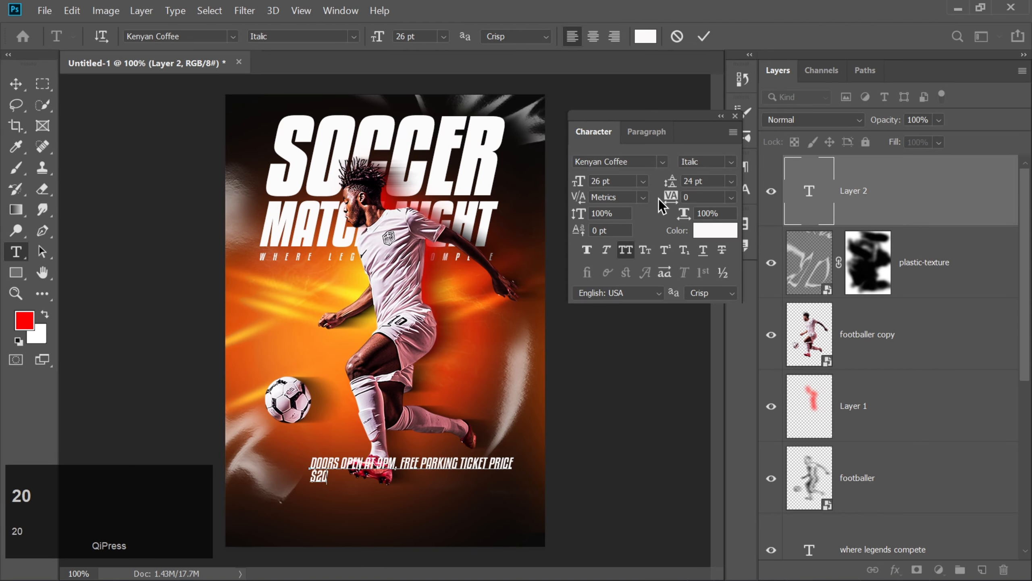
pyautogui.write(', BIG')
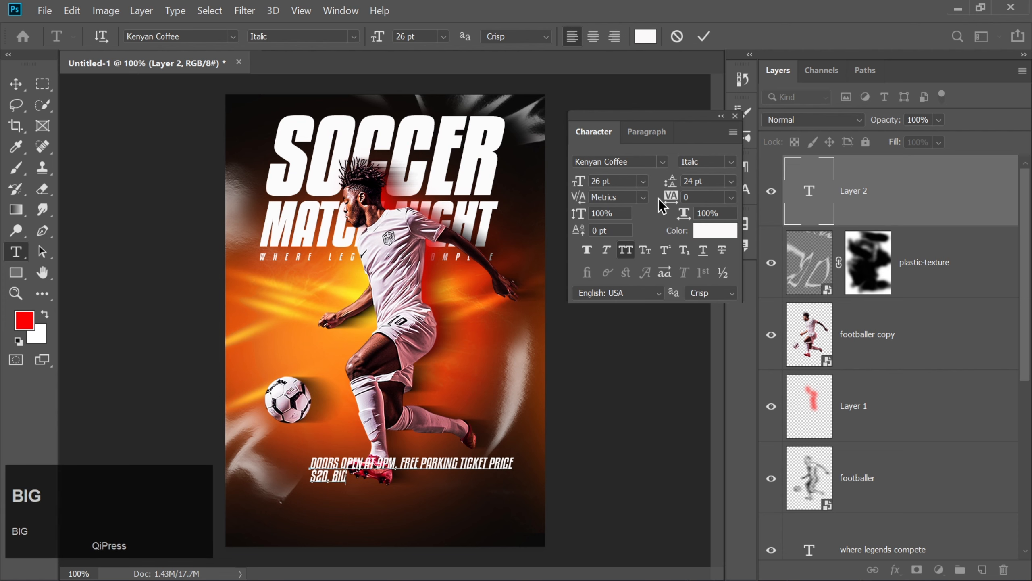
pyautogui.write(' ARENA')
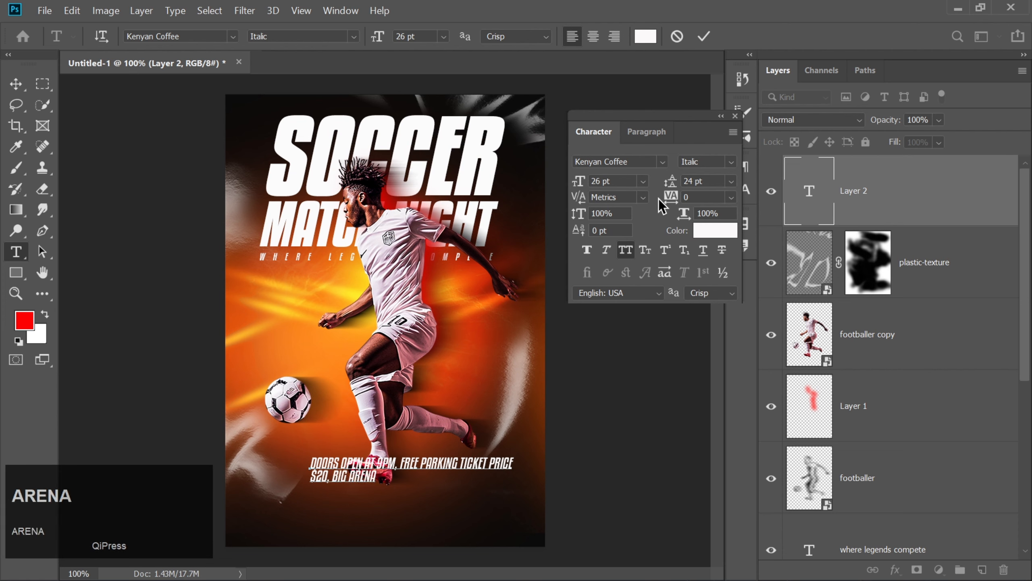
pyautogui.write(' NEW YORK')
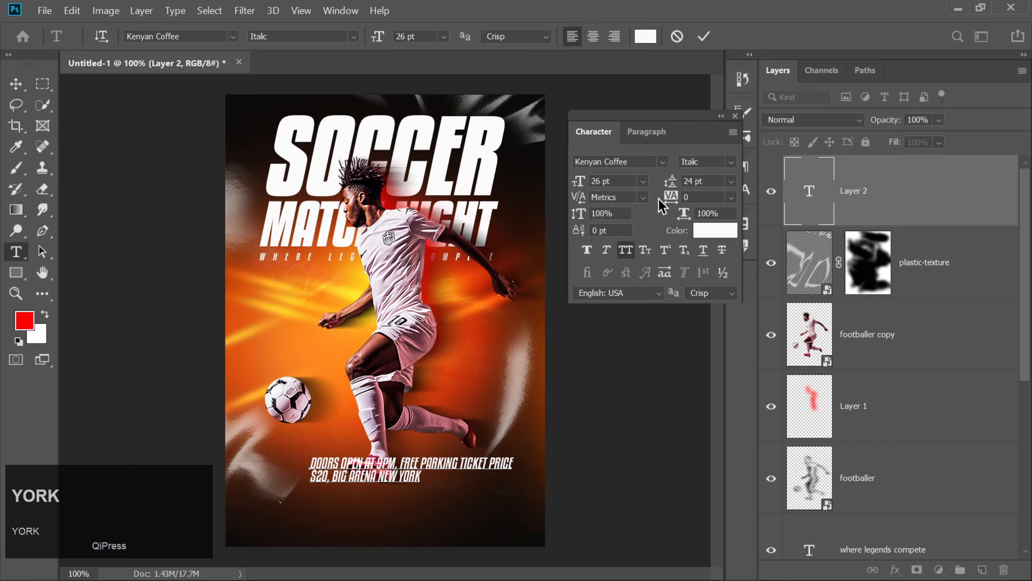
# - Center-align both lines of the event details text and commit the edit
pyautogui.hotkey('ctrl', 'a')
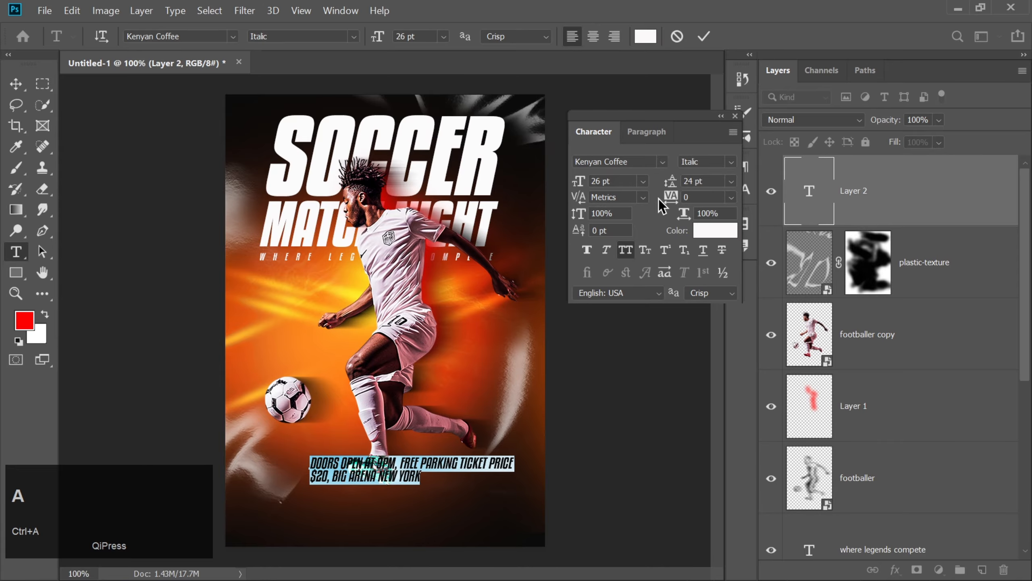
pyautogui.click(593, 36)
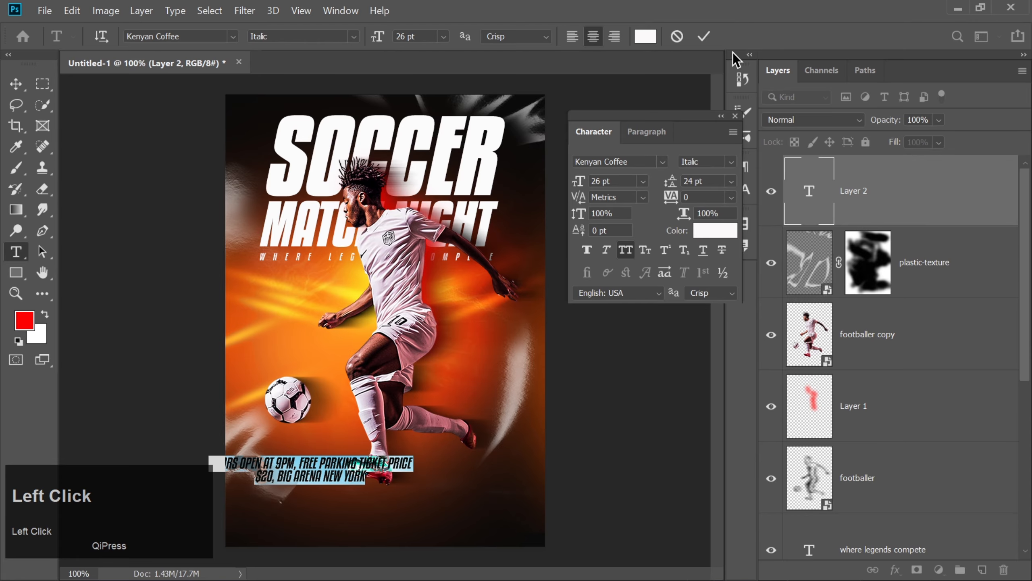
pyautogui.click(704, 38)
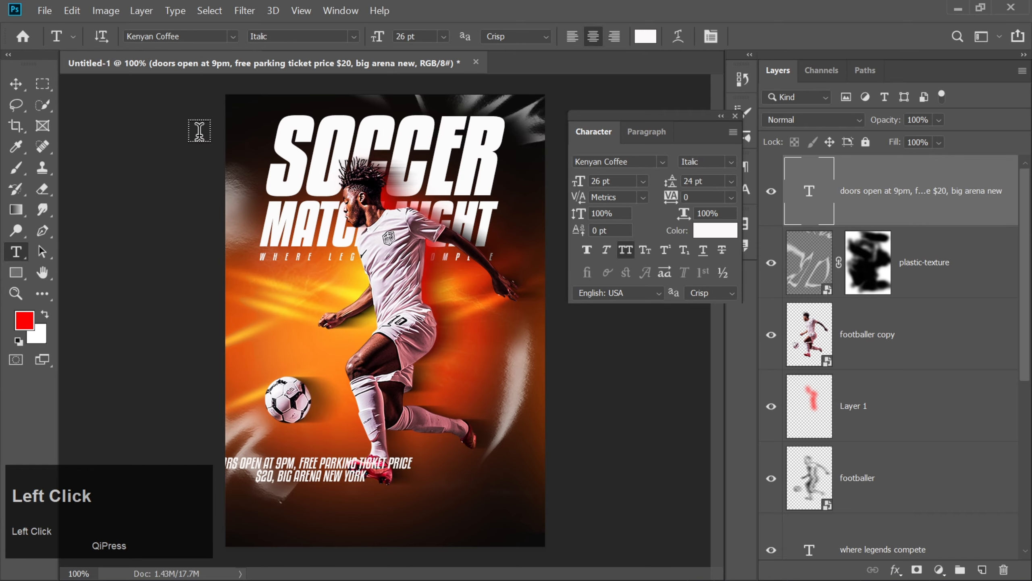
# - Move the event details text below the footballer, centered near the poster's lower edge, and close the character settings
pyautogui.click(16, 84)
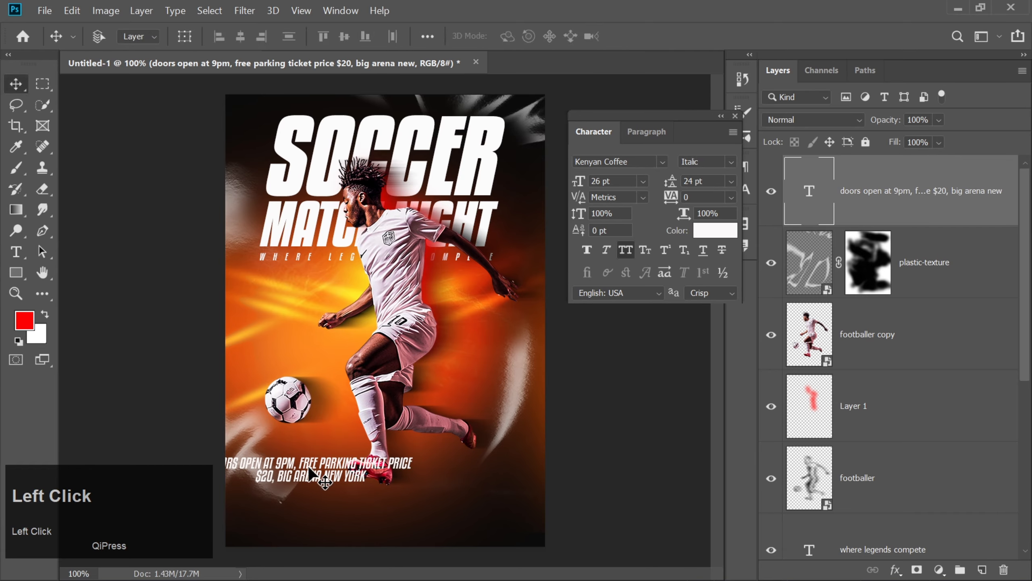
pyautogui.moveTo(310, 476); pyautogui.dragTo(379, 521)
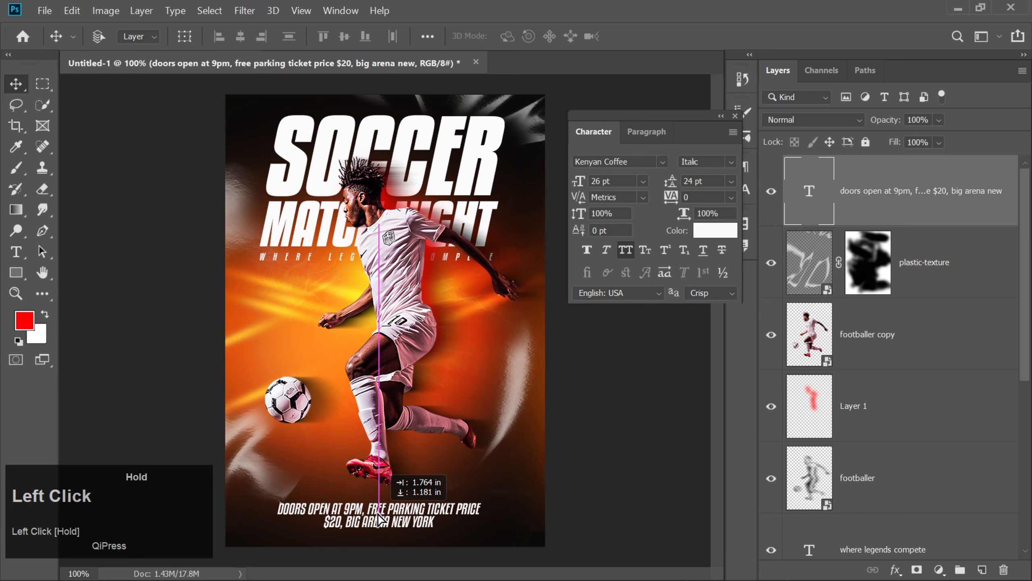
pyautogui.moveTo(378, 515); pyautogui.dragTo(378, 515)
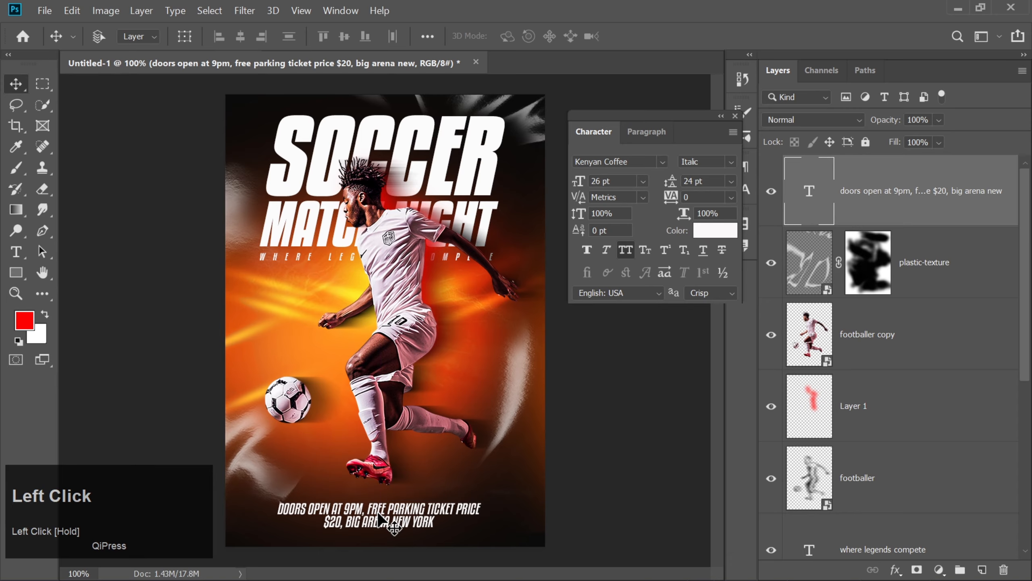
pyautogui.click(735, 116)
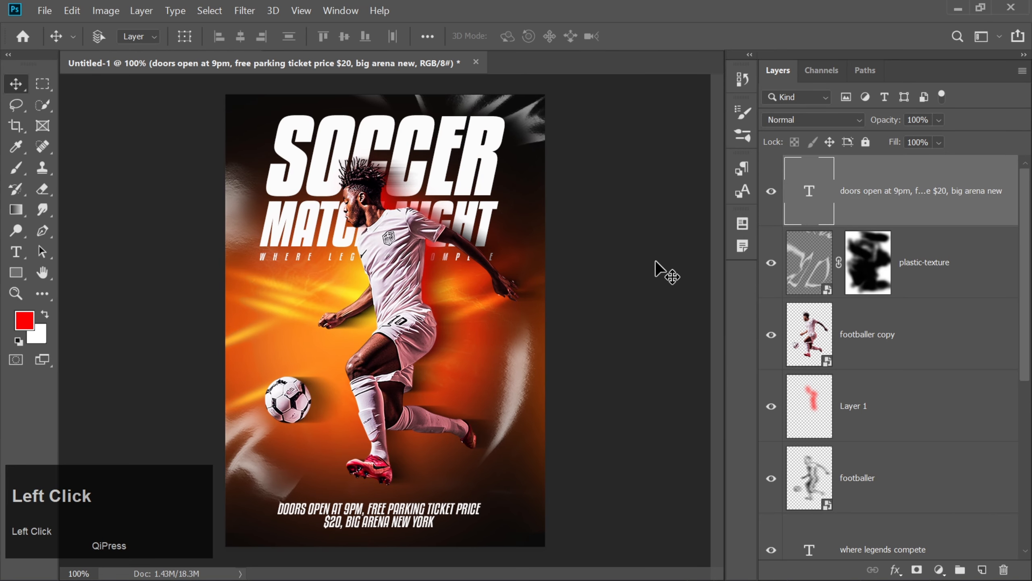